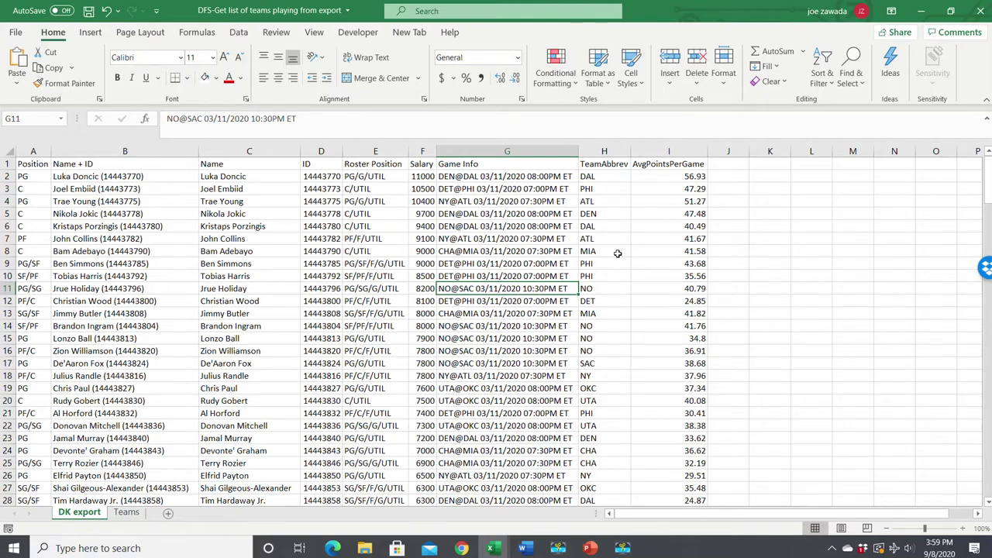
# - Examine the player data on the DK export sheet, especially the Game Info and TeamAbbrev columns
pyautogui.click(469, 301)
pyautogui.click(499, 227)
pyautogui.click(465, 278)
pyautogui.click(493, 241)
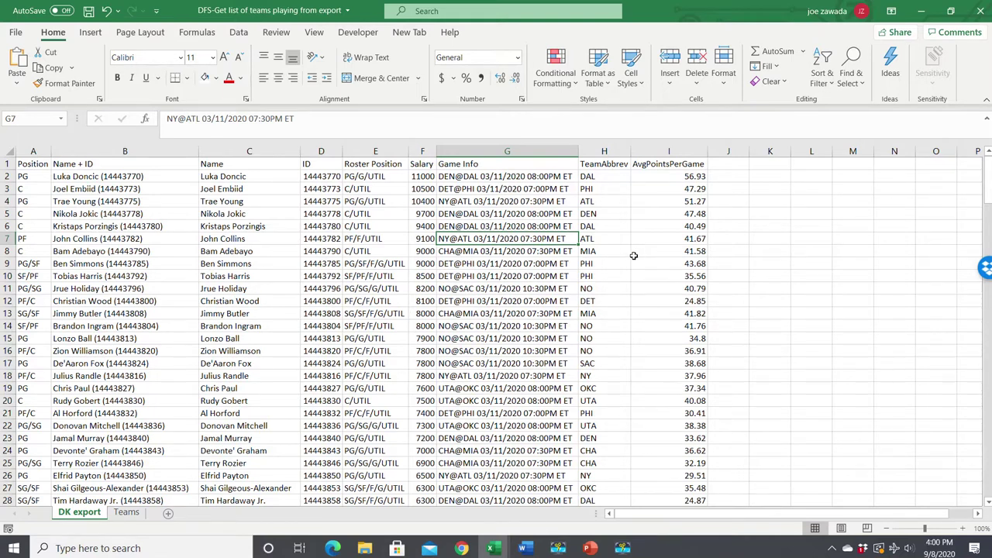
pyautogui.click(663, 253)
pyautogui.click(754, 215)
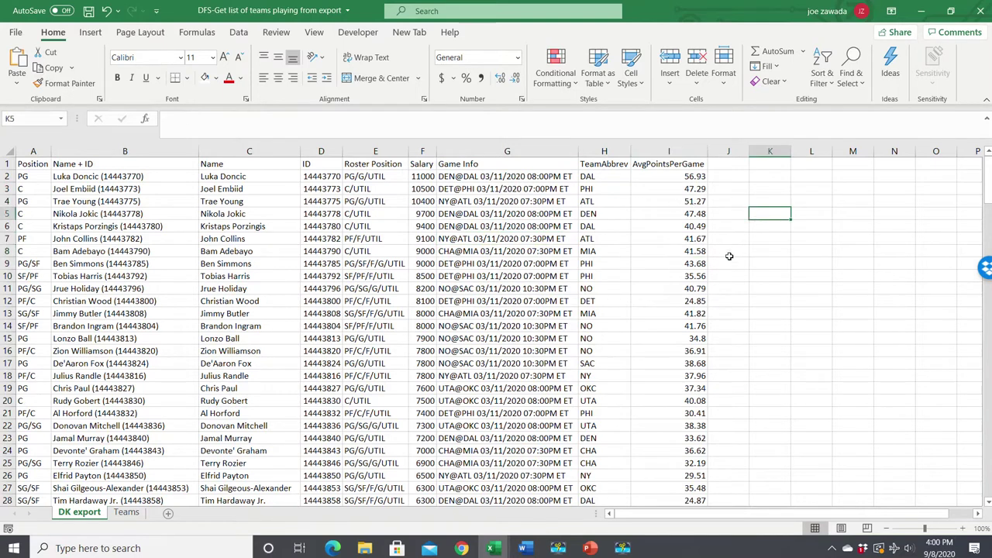
pyautogui.click(732, 273)
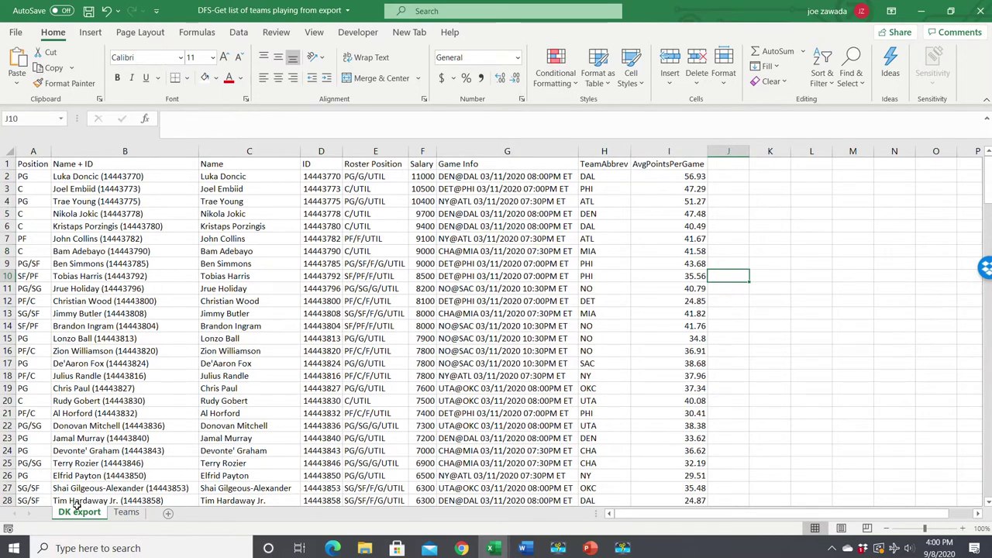
pyautogui.click(118, 215)
pyautogui.click(217, 203)
pyautogui.click(351, 226)
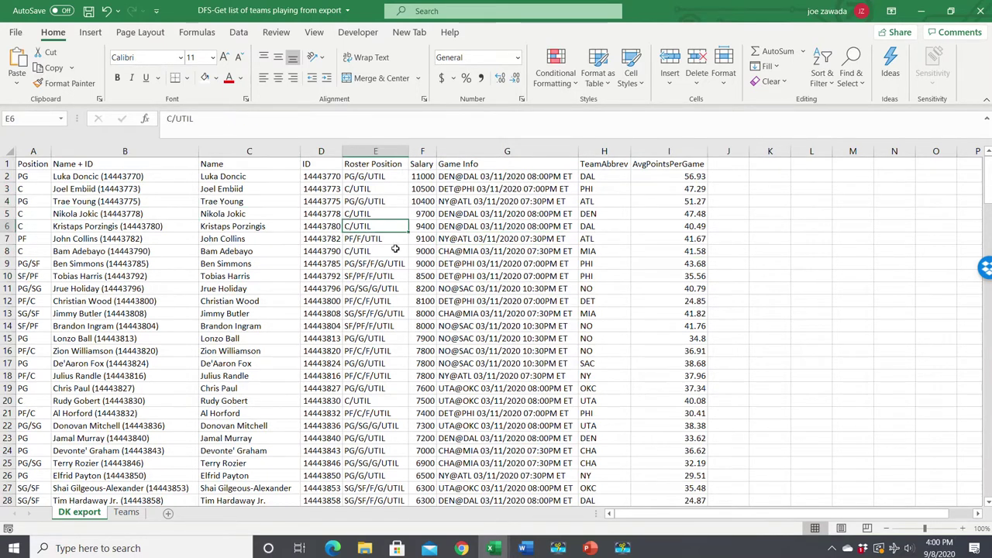
pyautogui.click(453, 265)
pyautogui.click(607, 266)
pyautogui.click(604, 190)
pyautogui.click(605, 289)
pyautogui.click(598, 225)
pyautogui.click(607, 190)
pyautogui.click(682, 201)
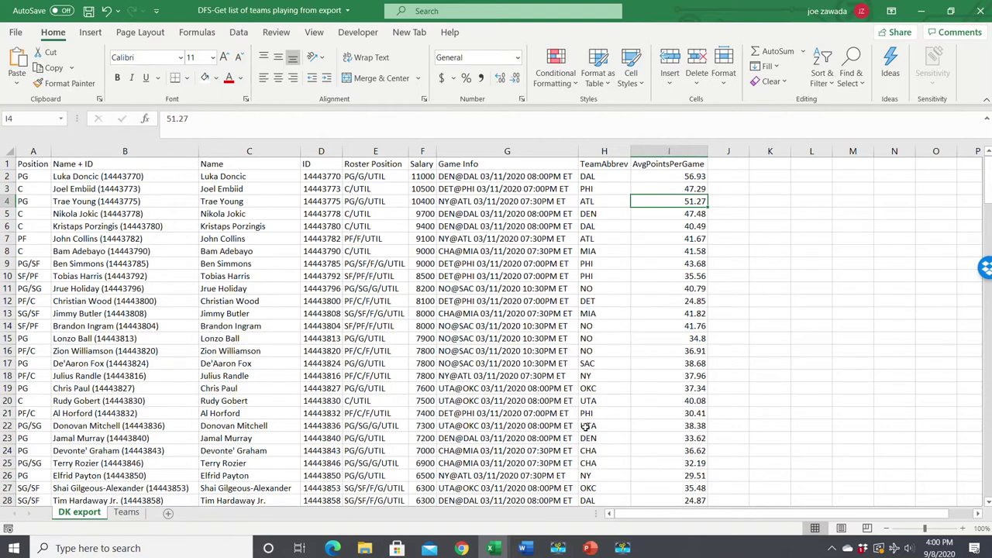
# - Enter the header Teams in cell B1 of the Teams sheet
pyautogui.click(127, 512)
pyautogui.click(90, 163)
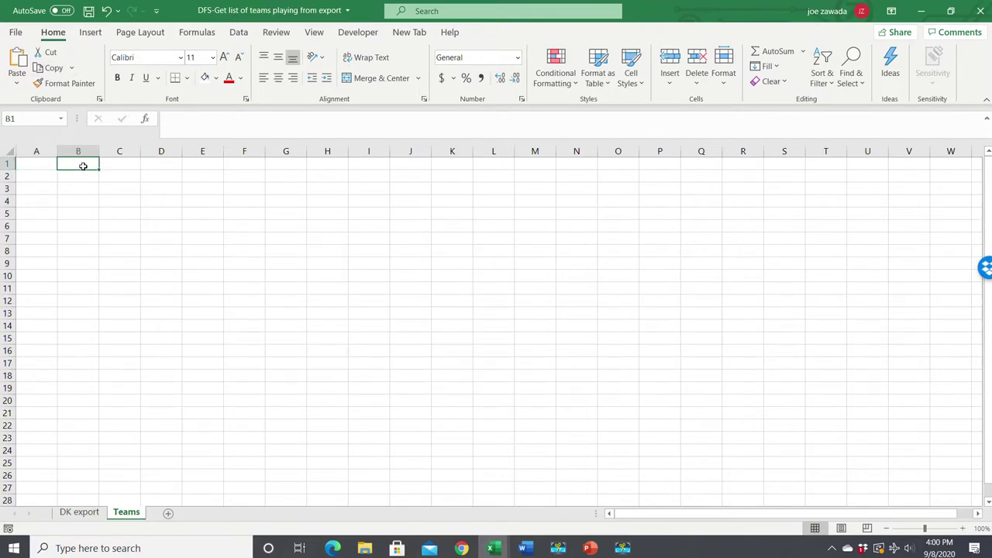
pyautogui.write('Teams')
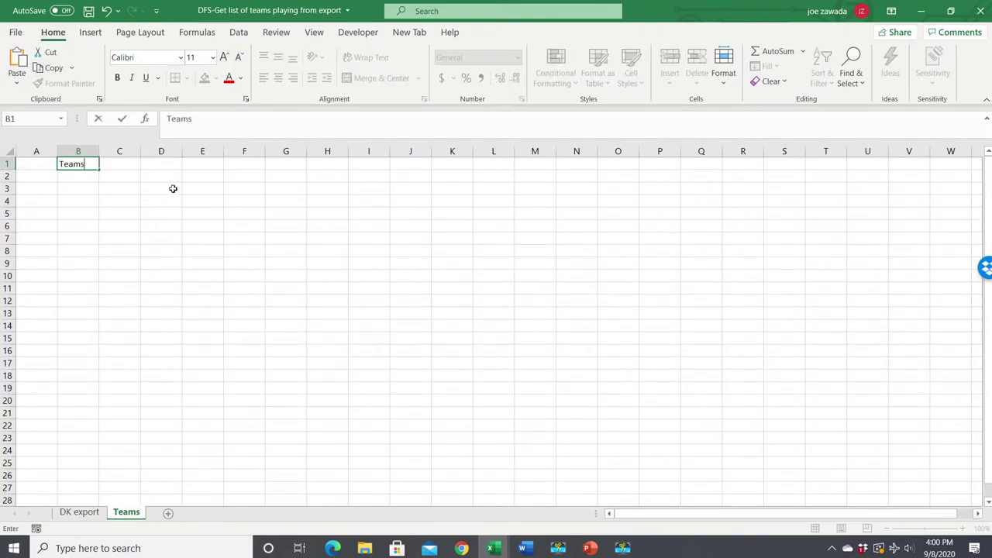
pyautogui.press('Return')
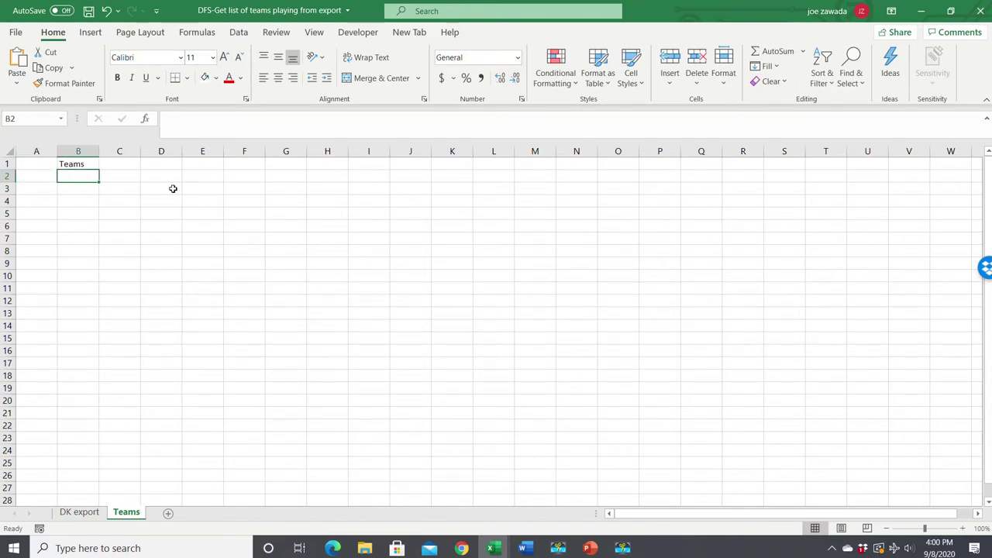
# - Link cell B2 of the Teams sheet to the first team abbreviation, cell H2 on the DK export sheet
pyautogui.write('=')
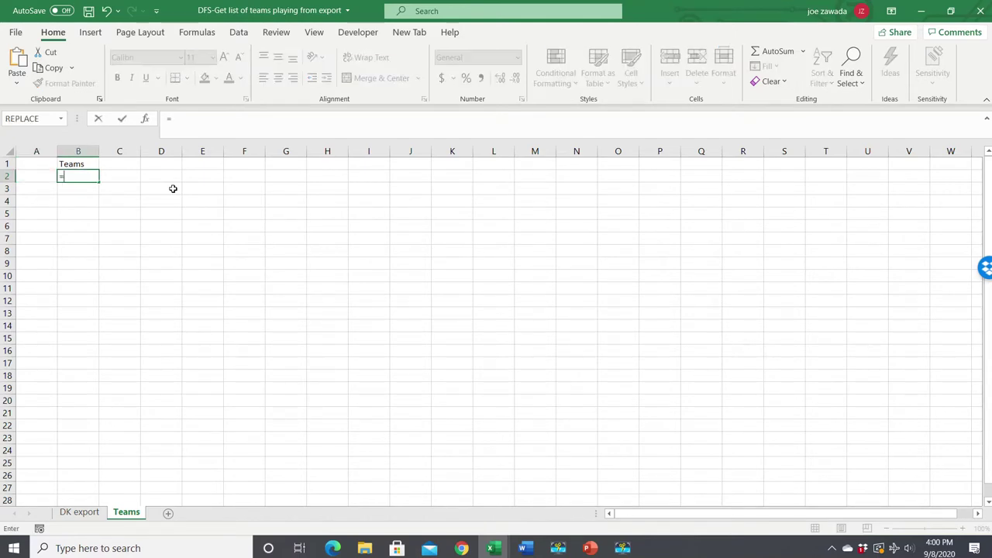
pyautogui.click(79, 513)
pyautogui.click(606, 176)
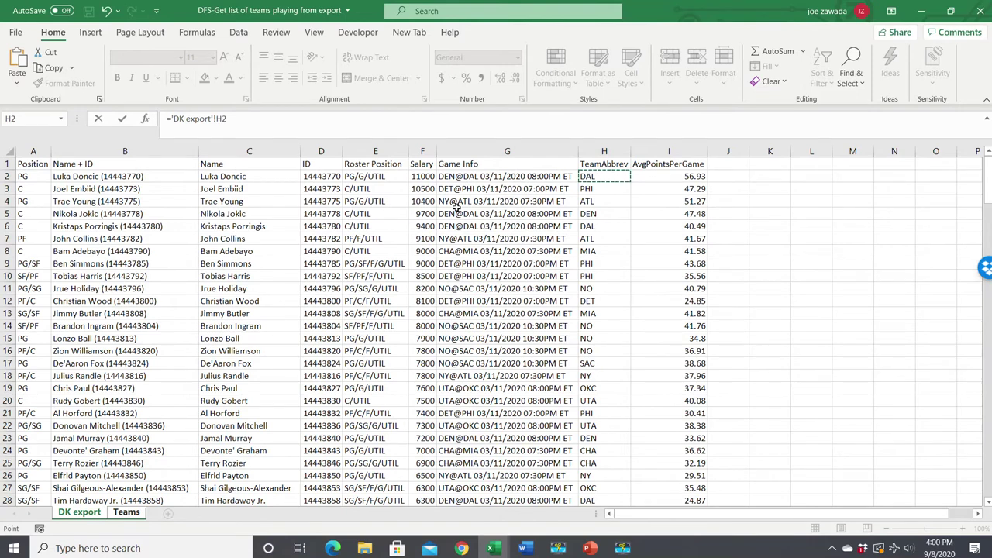
pyautogui.press('Return')
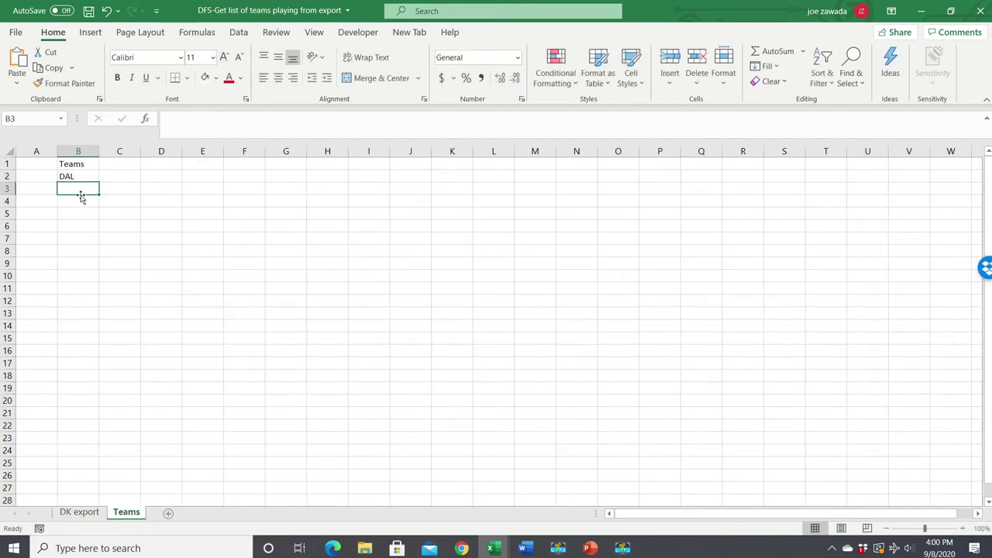
# - Enter 1 in cell A2 of the Teams sheet, beside the first team
pyautogui.click(37, 178)
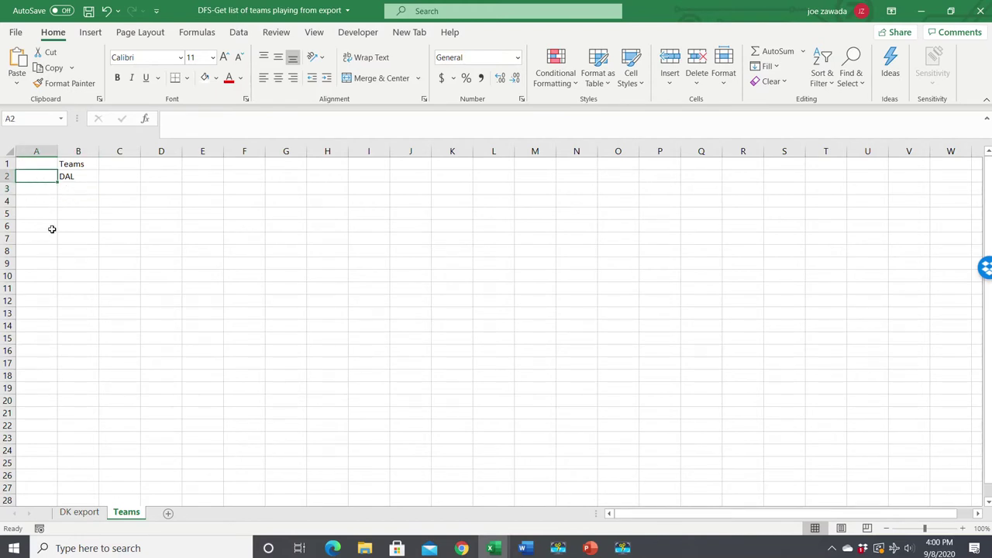
pyautogui.write('1')
pyautogui.press('Return')
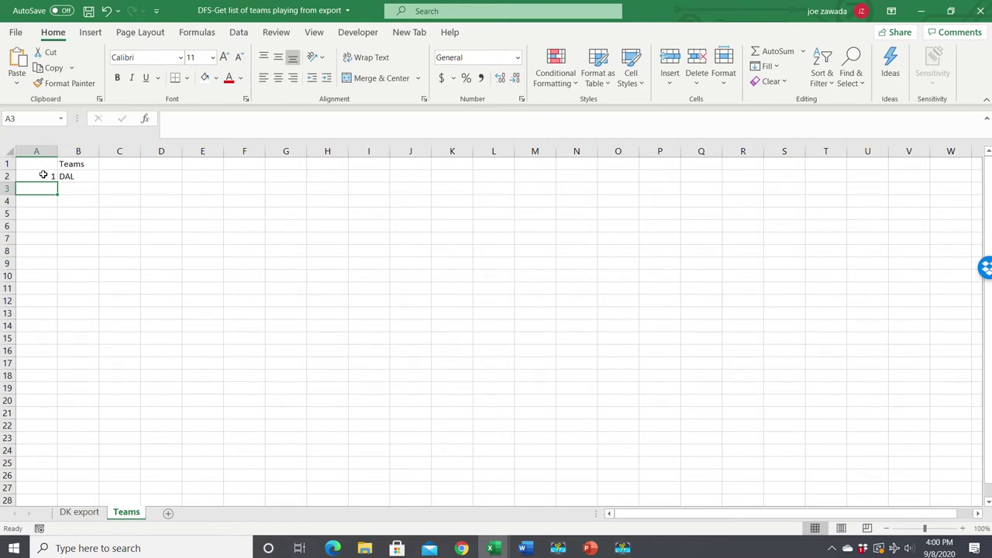
pyautogui.click(76, 176)
pyautogui.click(45, 174)
pyautogui.click(78, 177)
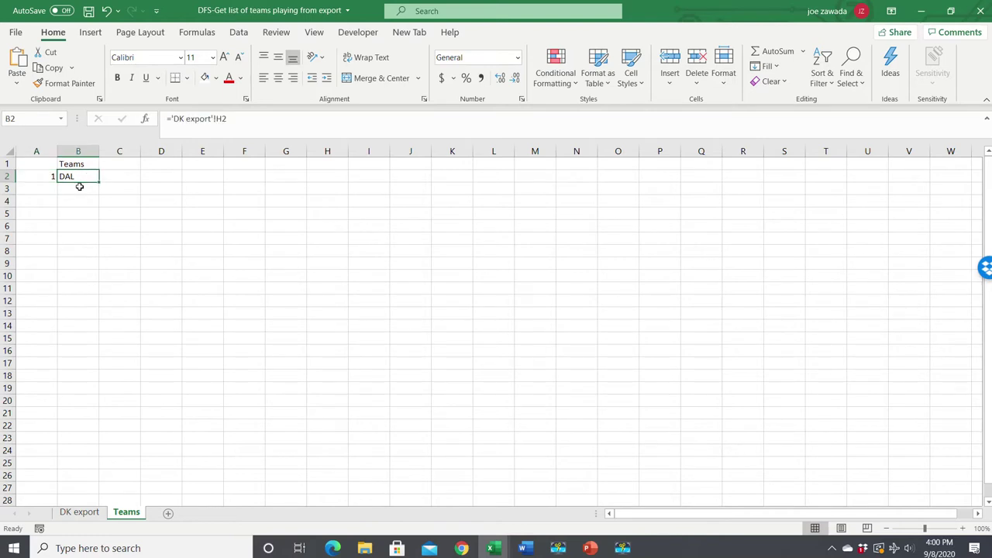
# - In B3 of the Teams sheet, enter a COUNTIF formula over DK export range H1:H2 with DK export H3 as the criteria
pyautogui.click(79, 188)
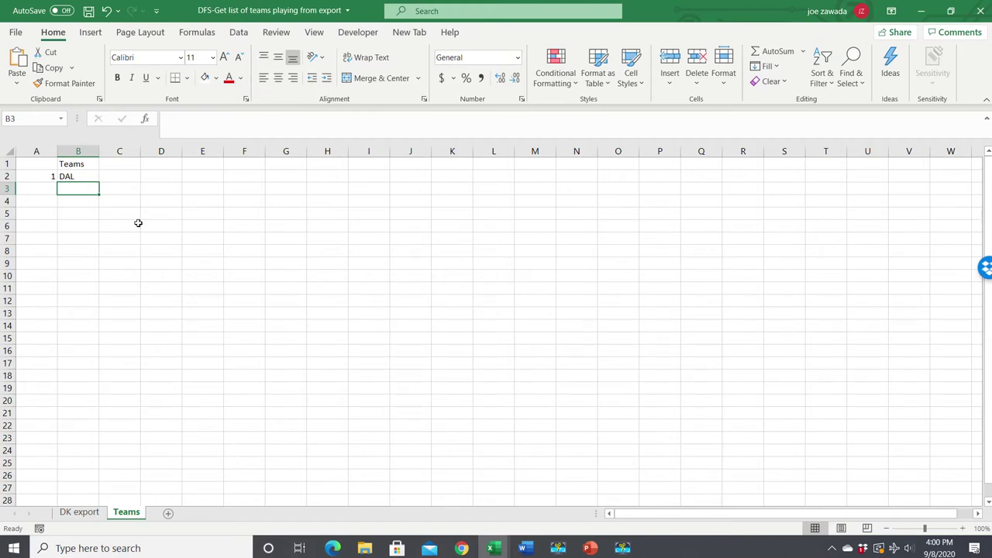
pyautogui.write('=cou')
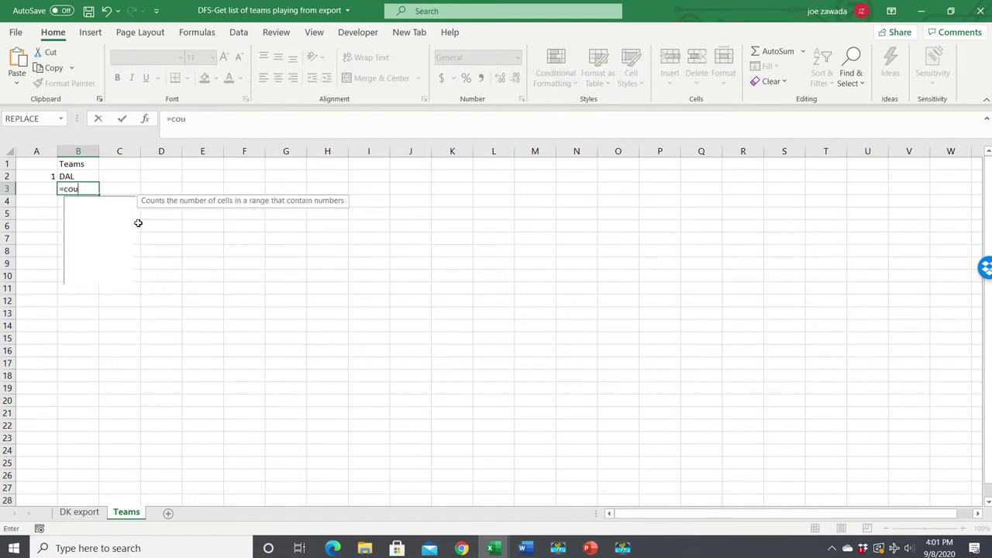
pyautogui.write('ntif(')
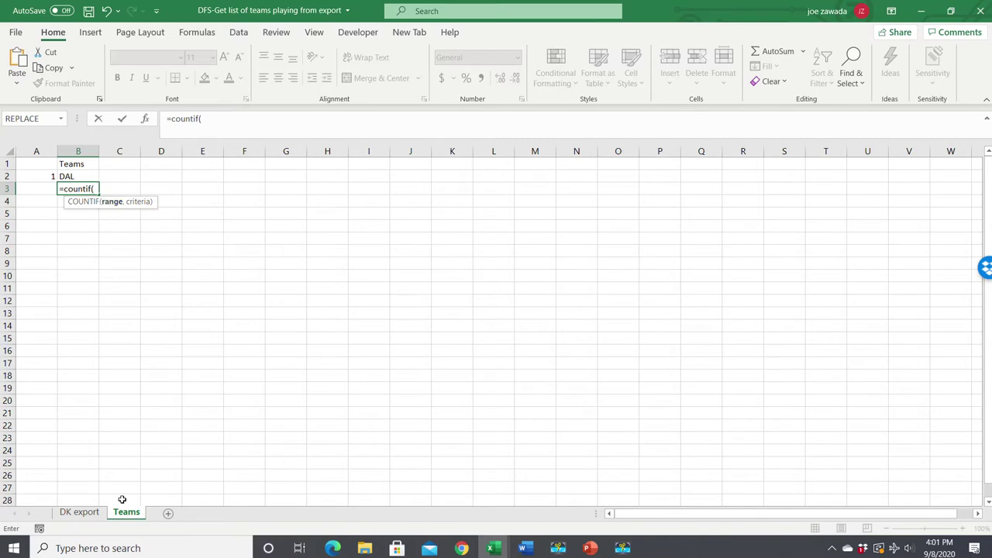
pyautogui.click(80, 514)
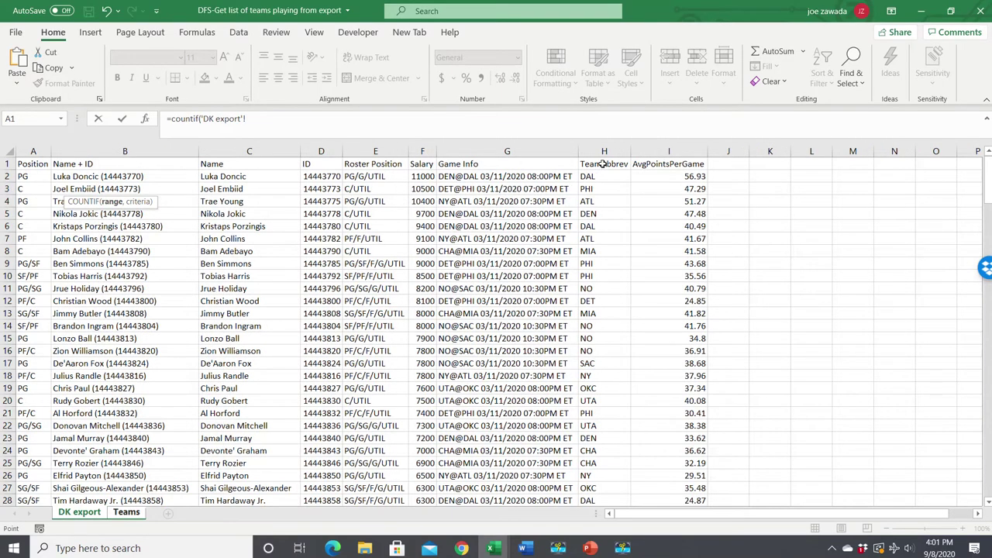
pyautogui.moveTo(604, 163); pyautogui.dragTo(595, 176)
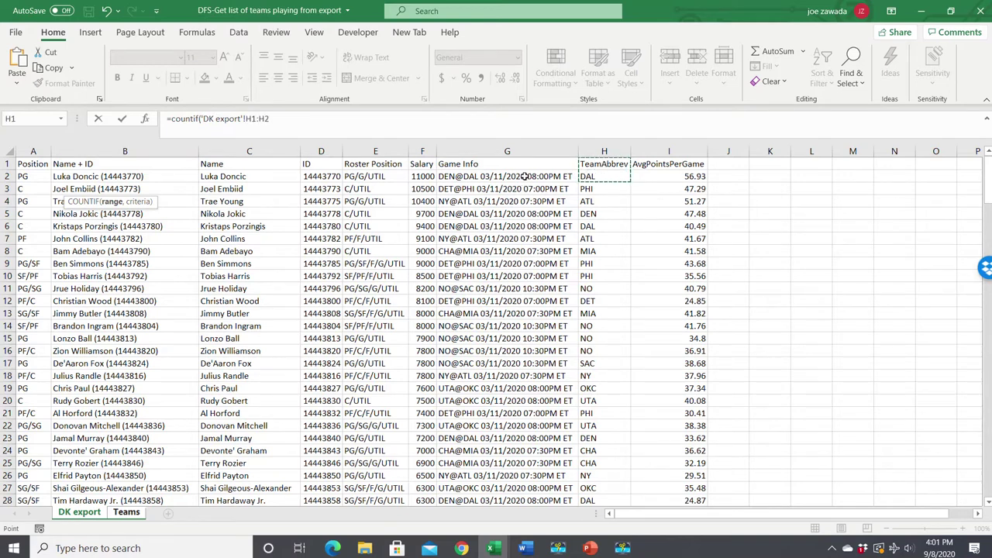
pyautogui.write(',')
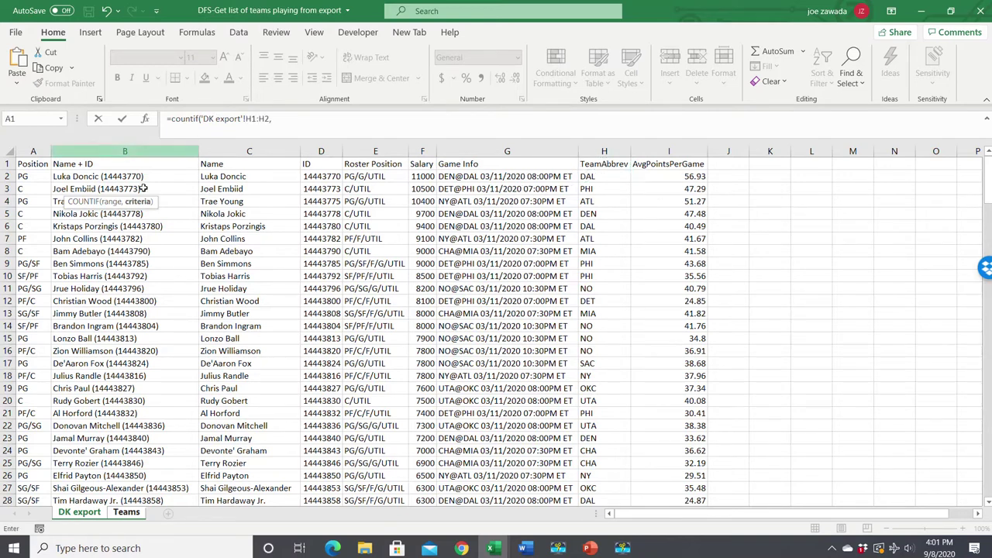
pyautogui.click(601, 189)
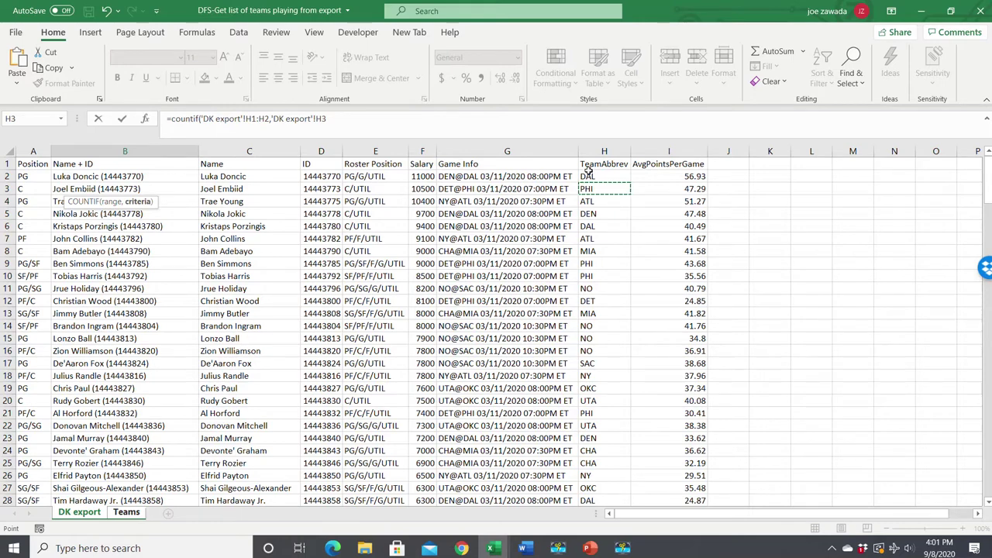
pyautogui.click(347, 121)
pyautogui.write(')')
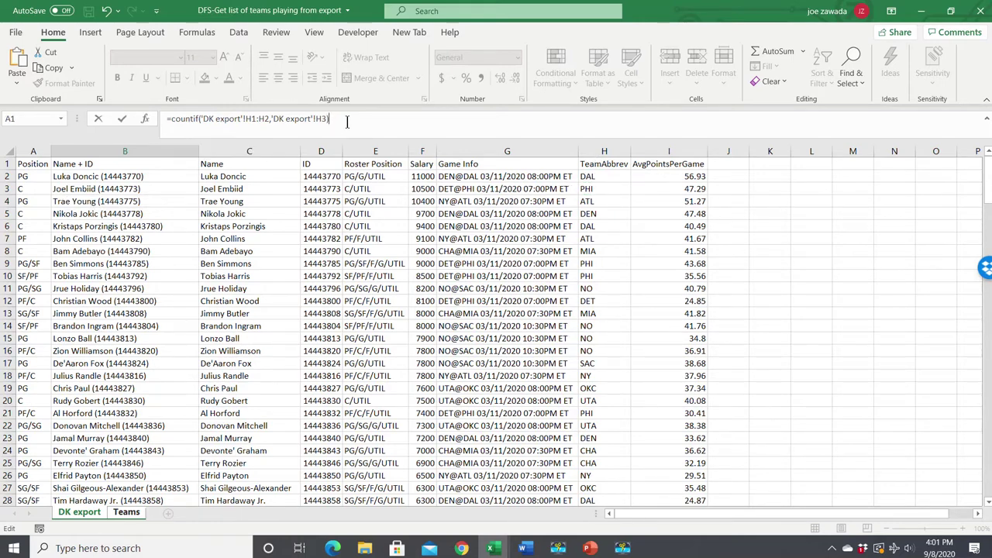
pyautogui.press('Return')
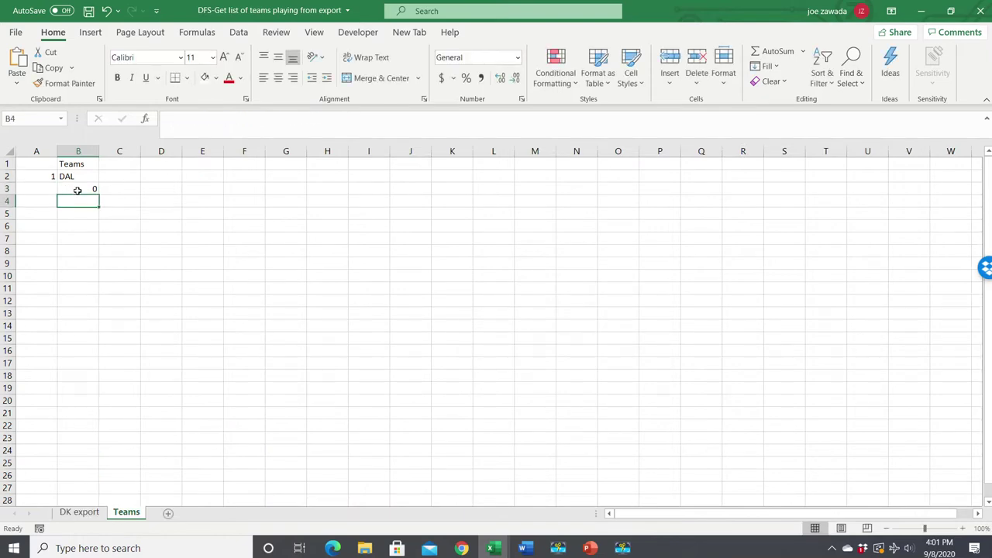
# - Wrap the COUNTIF in B3 in an IF that returns DK export H3 when the count equals 0, otherwise an empty string
pyautogui.click(81, 189)
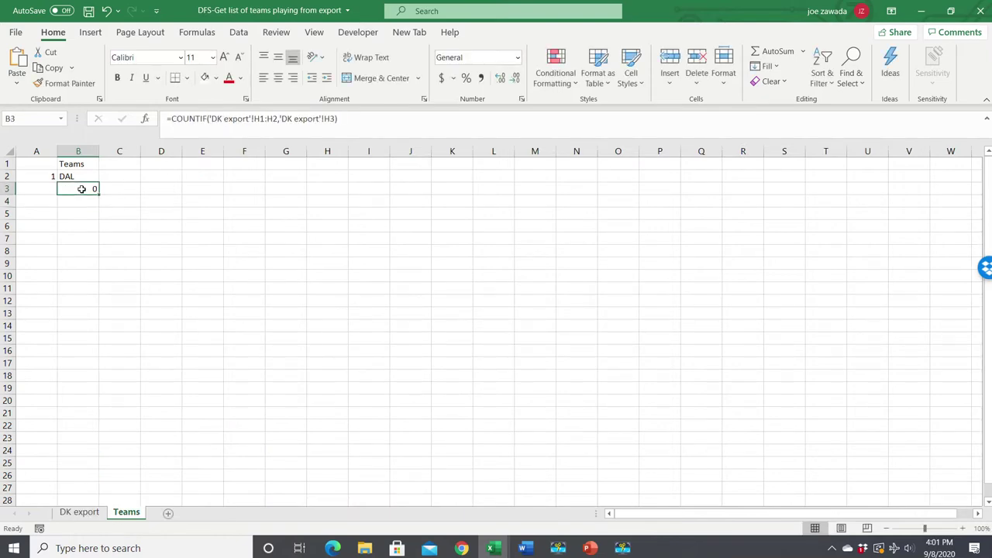
pyautogui.click(170, 118)
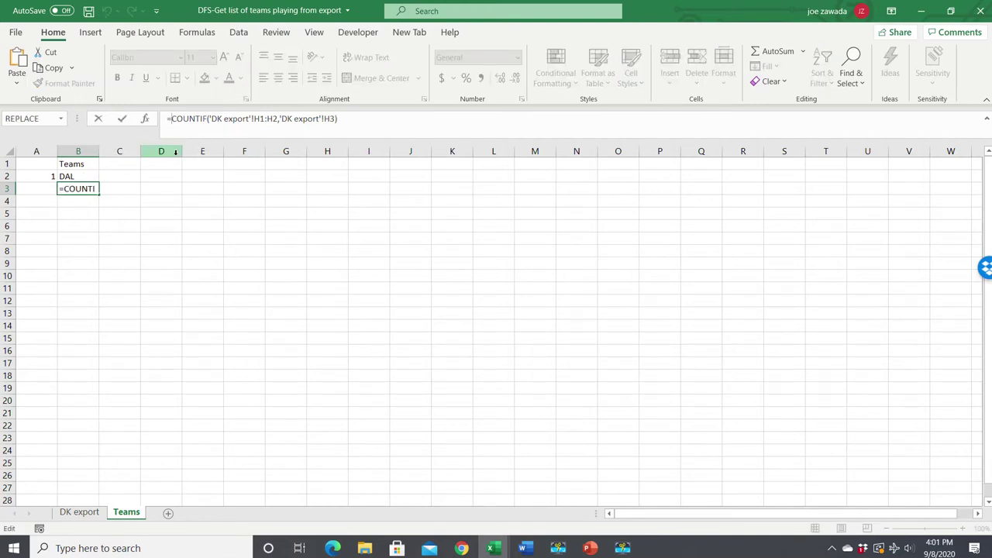
pyautogui.write('if')
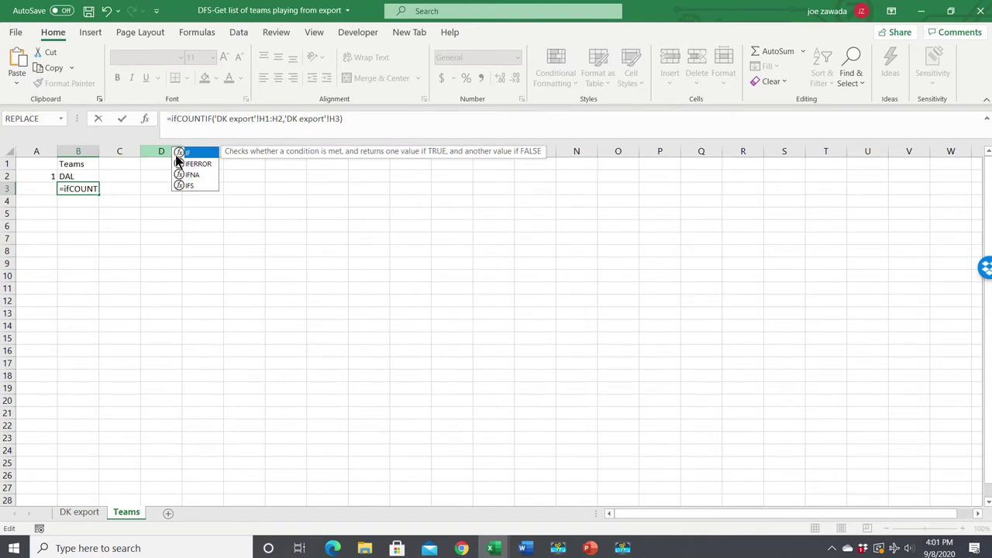
pyautogui.write('(')
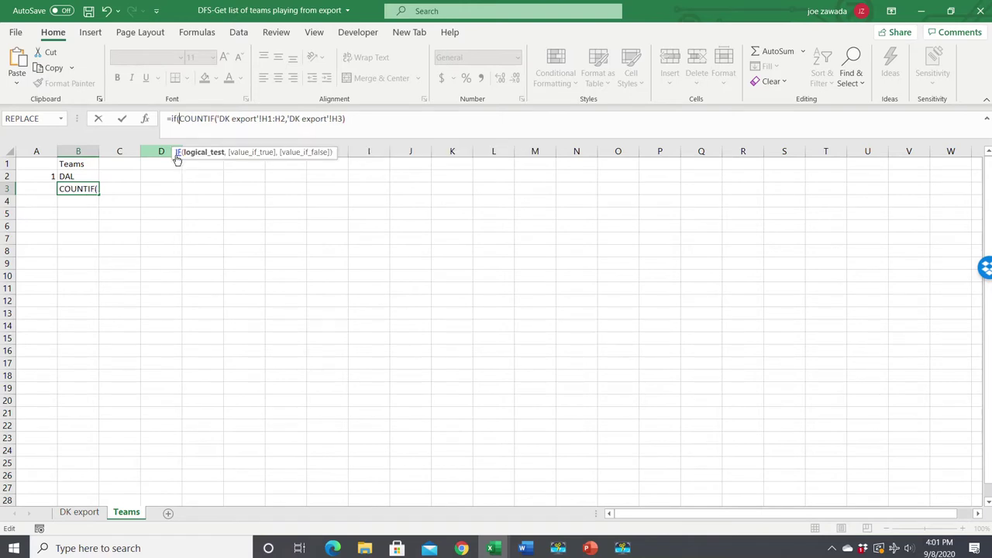
pyautogui.click(353, 120)
pyautogui.write('=0,')
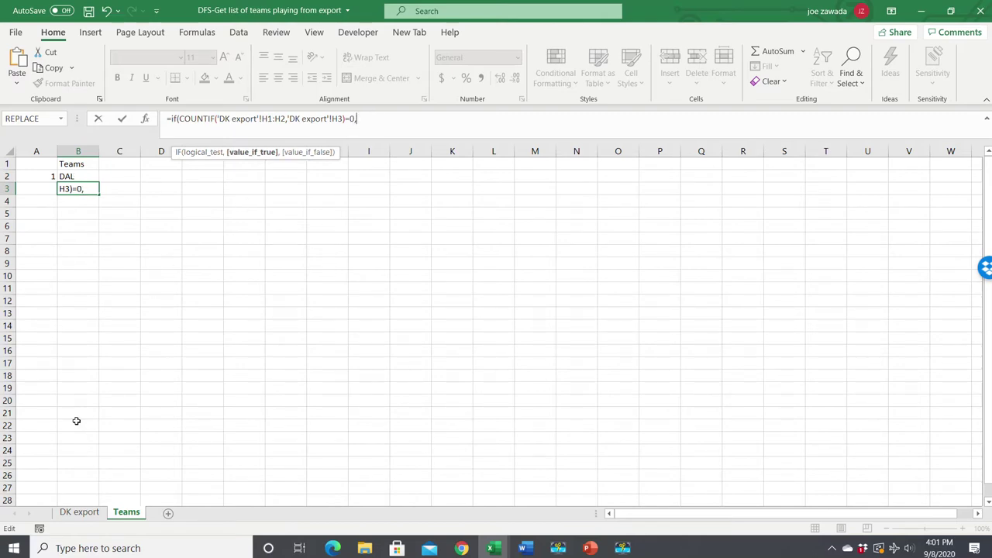
pyautogui.click(81, 513)
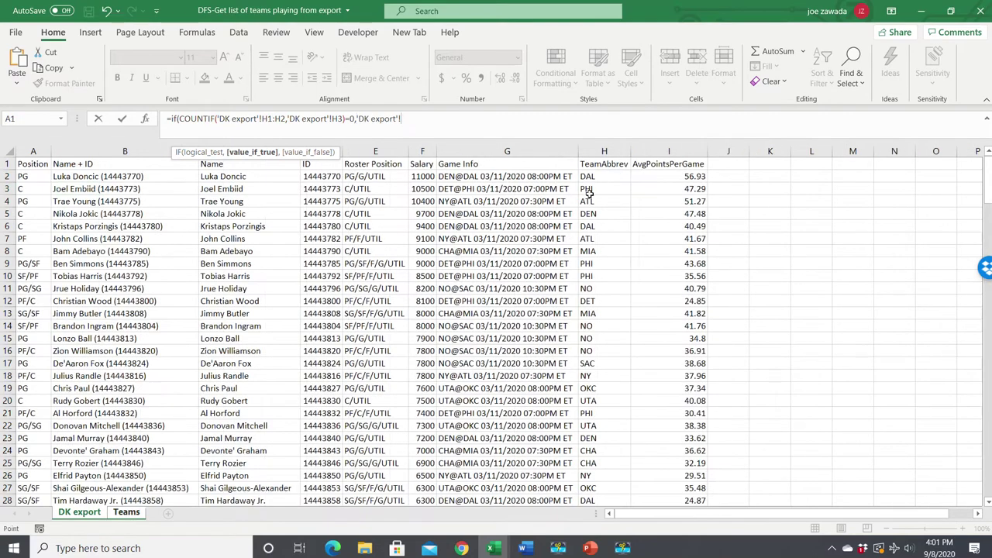
pyautogui.click(601, 189)
pyautogui.write(',')
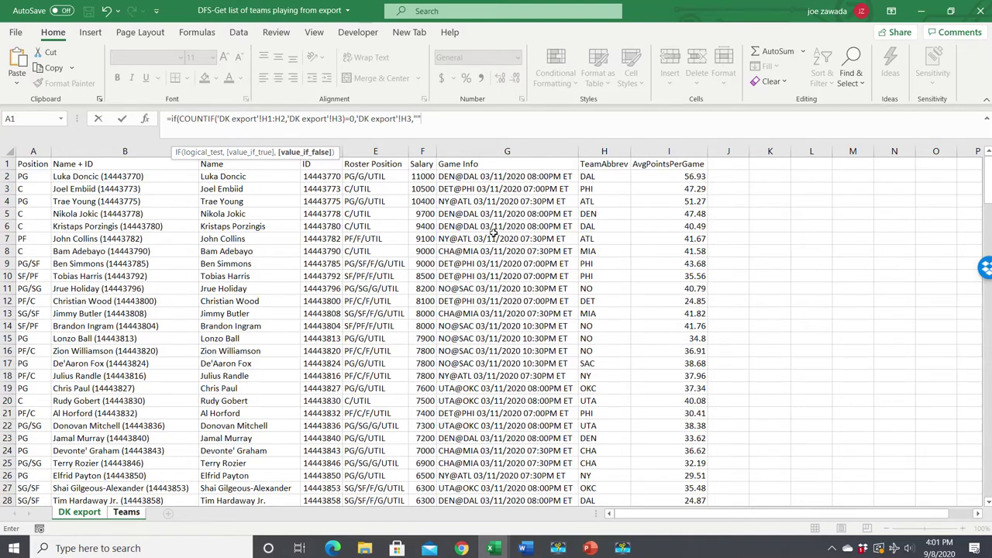
pyautogui.write('"")')
pyautogui.press('Return')
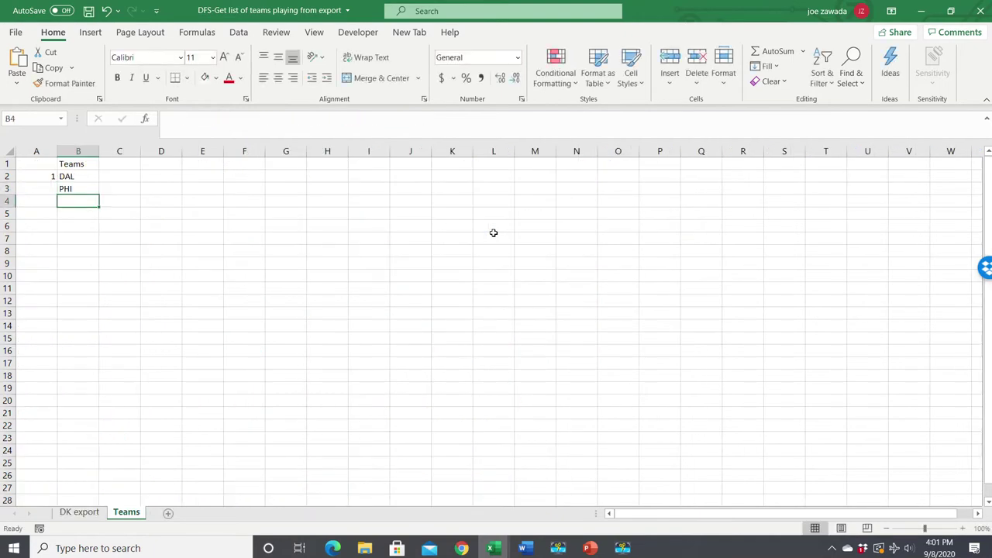
# - Lock the starting row of the COUNTIF range in B3 by changing its first reference to H$1
pyautogui.click(75, 190)
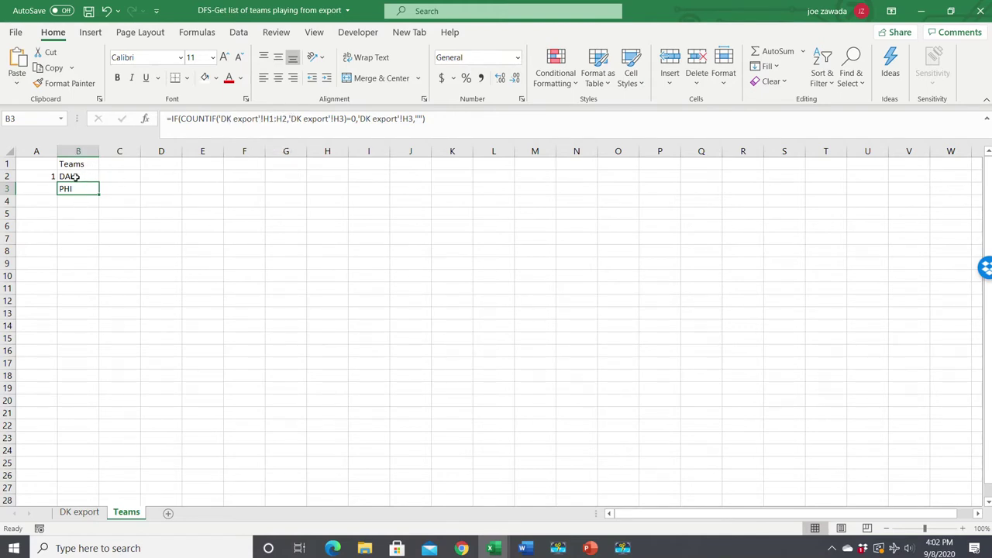
pyautogui.click(267, 119)
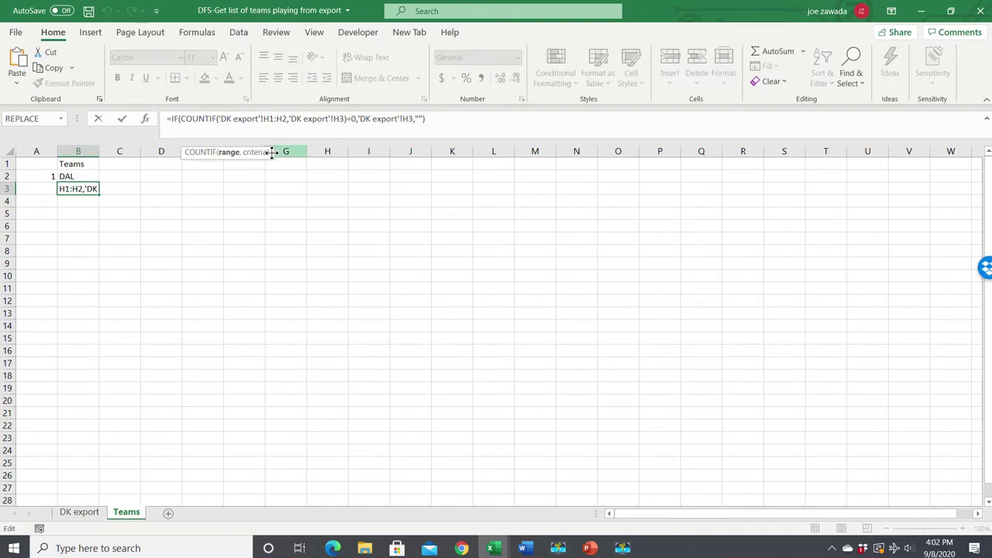
pyautogui.write('$')
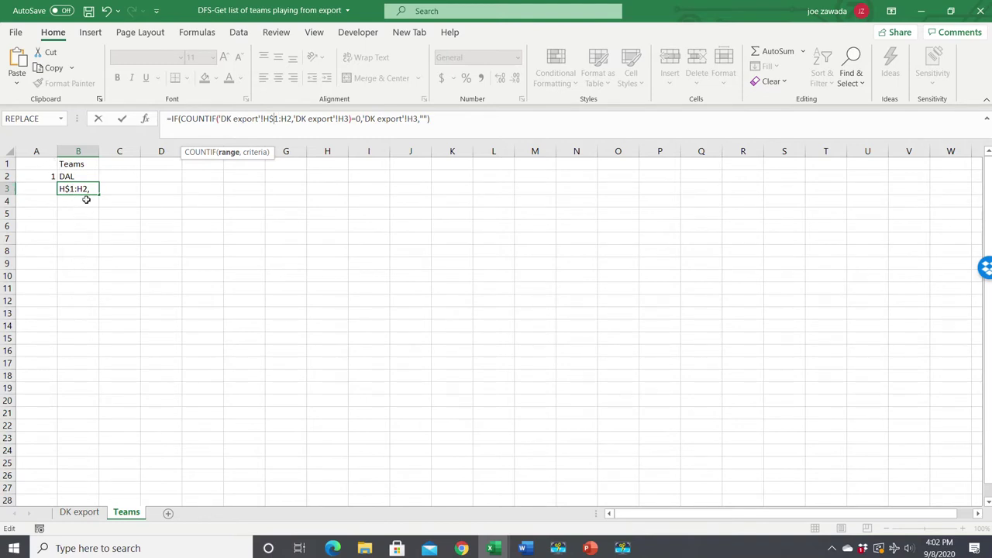
pyautogui.press('Return')
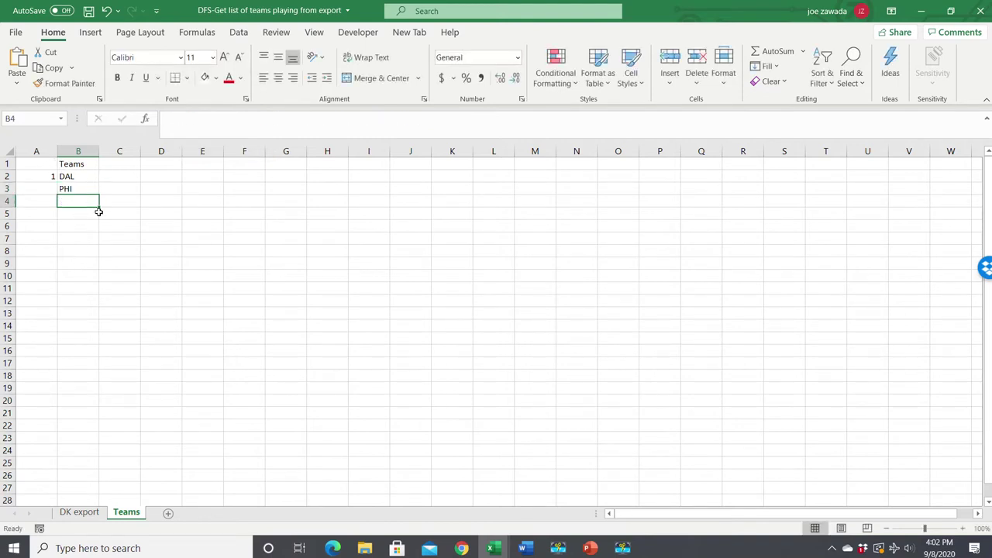
# - Fill the B3 formula down through B13 on the Teams sheet
pyautogui.click(70, 188)
pyautogui.moveTo(95, 196); pyautogui.dragTo(97, 318)
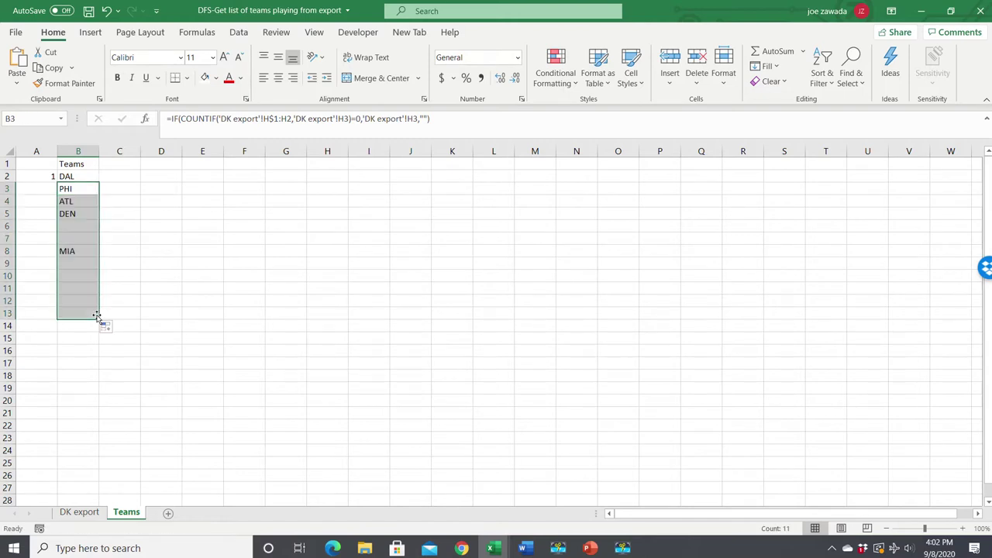
# - Compare the filled formulas in B4 to B6 with the TeamAbbrev entries in H5 and H6 of the DK export sheet
pyautogui.click(76, 203)
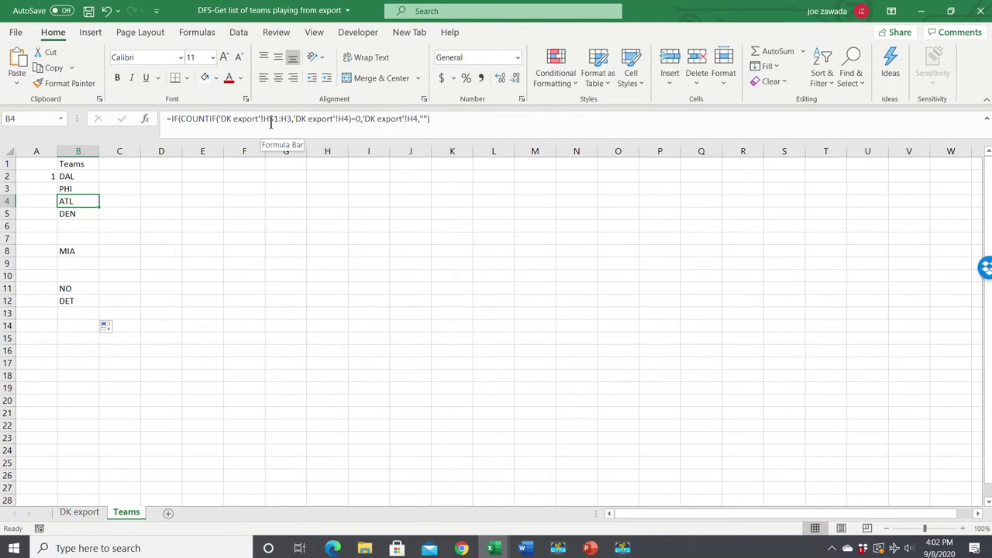
pyautogui.click(91, 213)
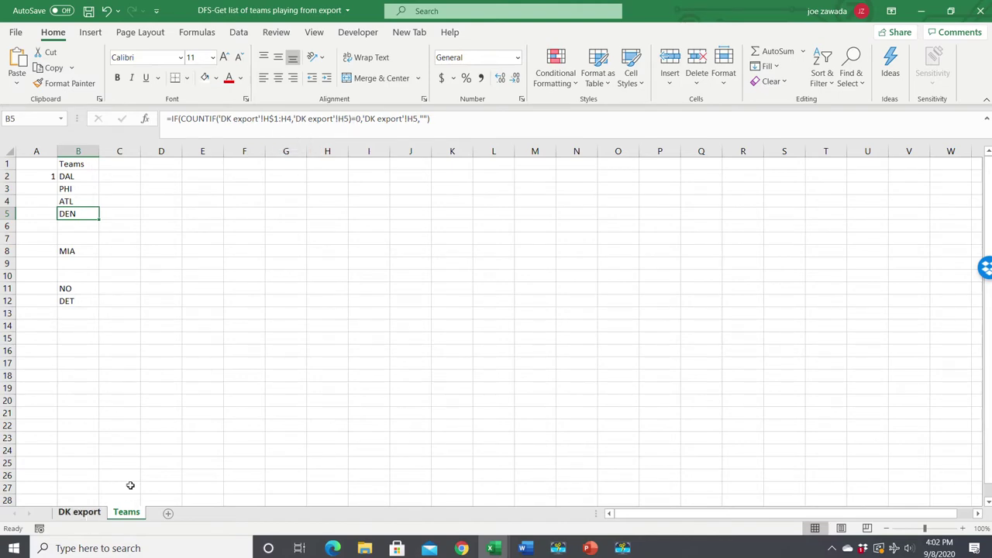
pyautogui.click(84, 515)
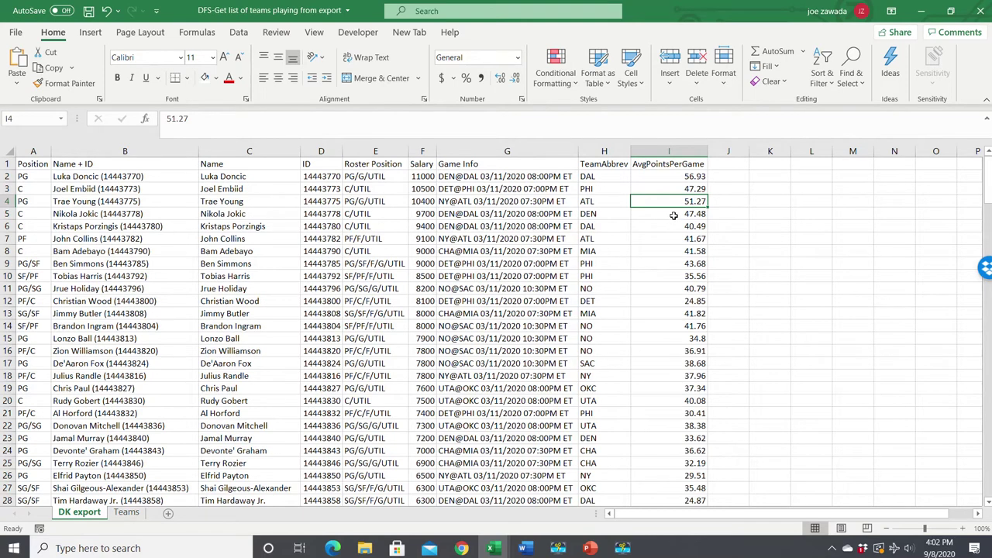
pyautogui.click(605, 227)
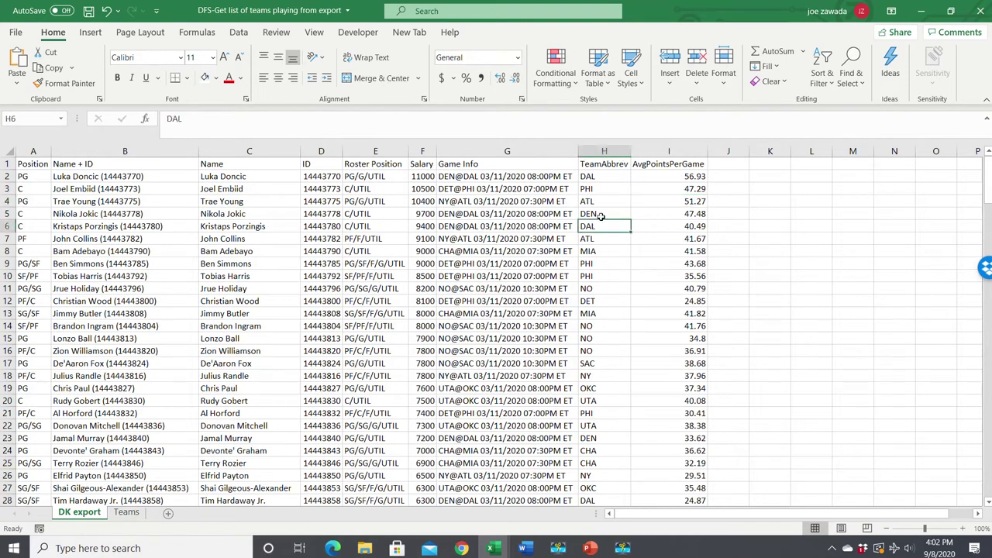
pyautogui.click(603, 214)
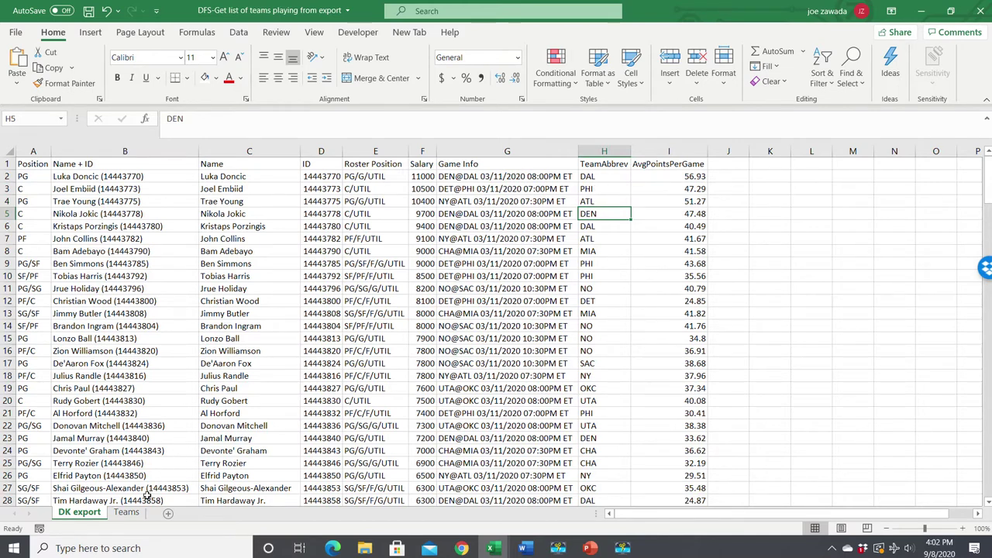
pyautogui.click(127, 512)
pyautogui.click(74, 229)
pyautogui.click(74, 513)
pyautogui.click(606, 226)
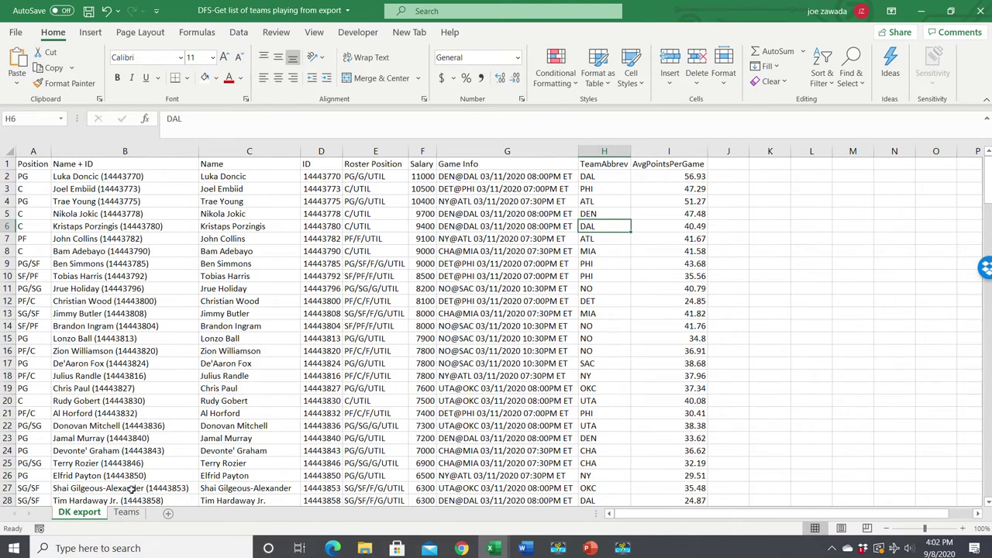
pyautogui.click(127, 512)
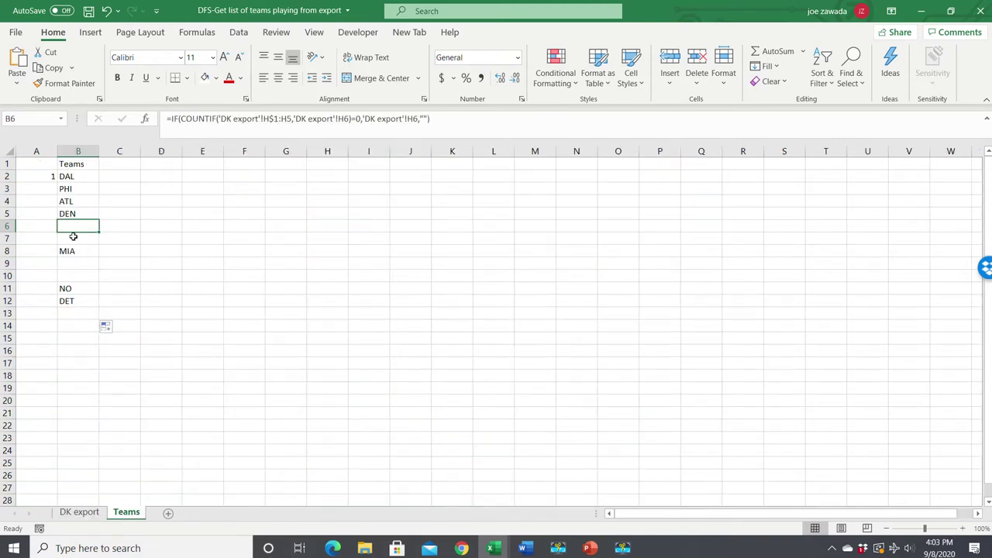
# - Extend the unique-team formula in column B from B12 down past row 112
pyautogui.click(76, 300)
pyautogui.moveTo(97, 307); pyautogui.dragTo(103, 504)
pyautogui.click(89, 366)
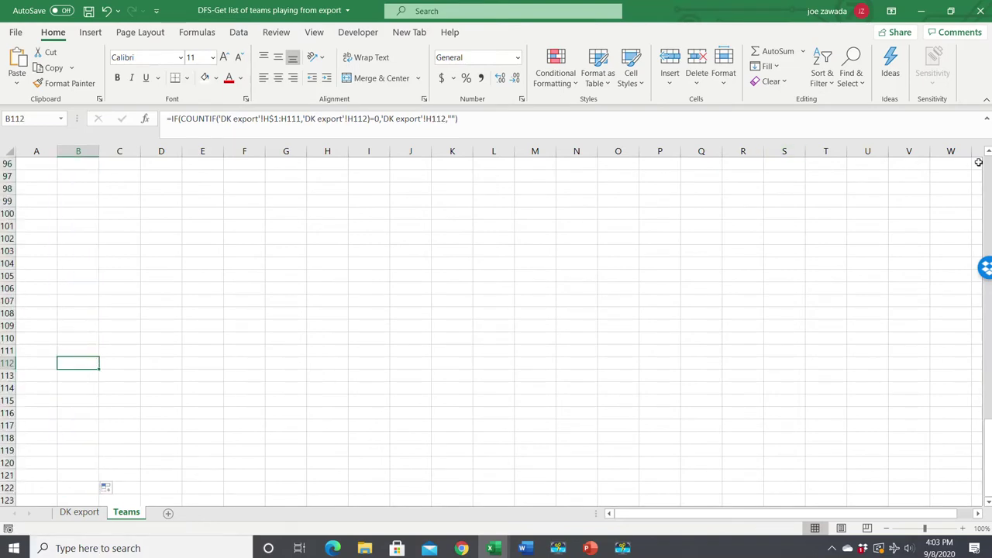
pyautogui.scroll(20, 987, 181)
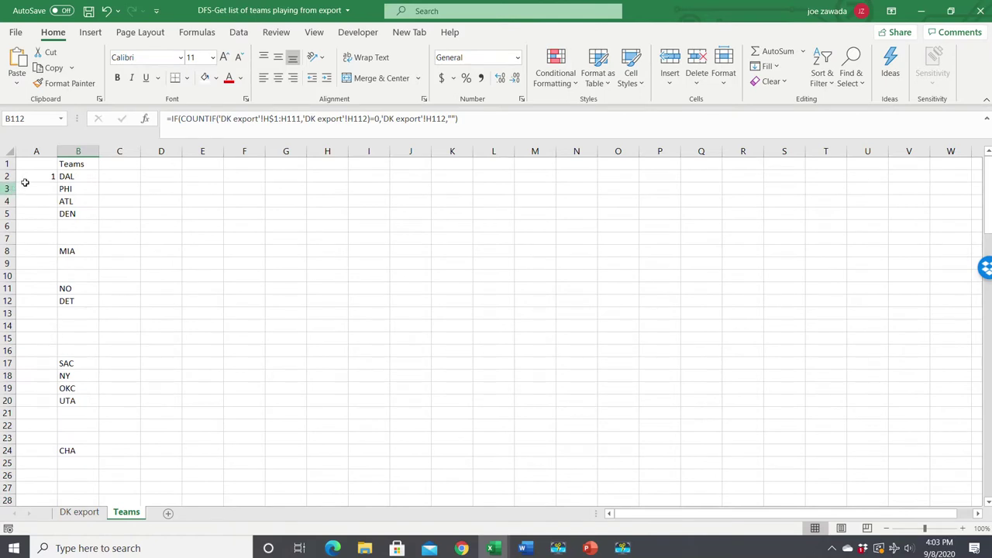
# - In A3, enter the running counter formula =IF(B3="",A2,A2+1)
pyautogui.click(40, 177)
pyautogui.click(45, 190)
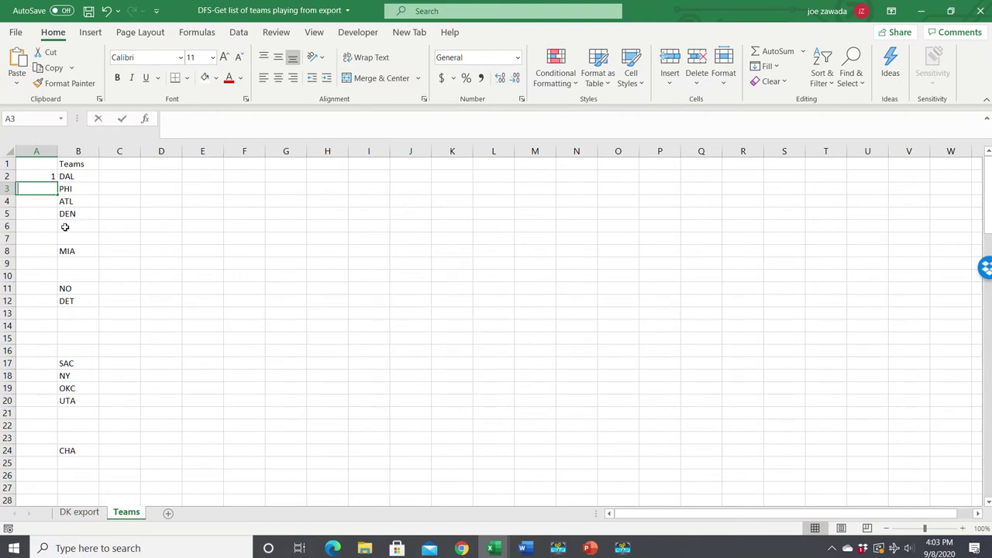
pyautogui.write('=if(')
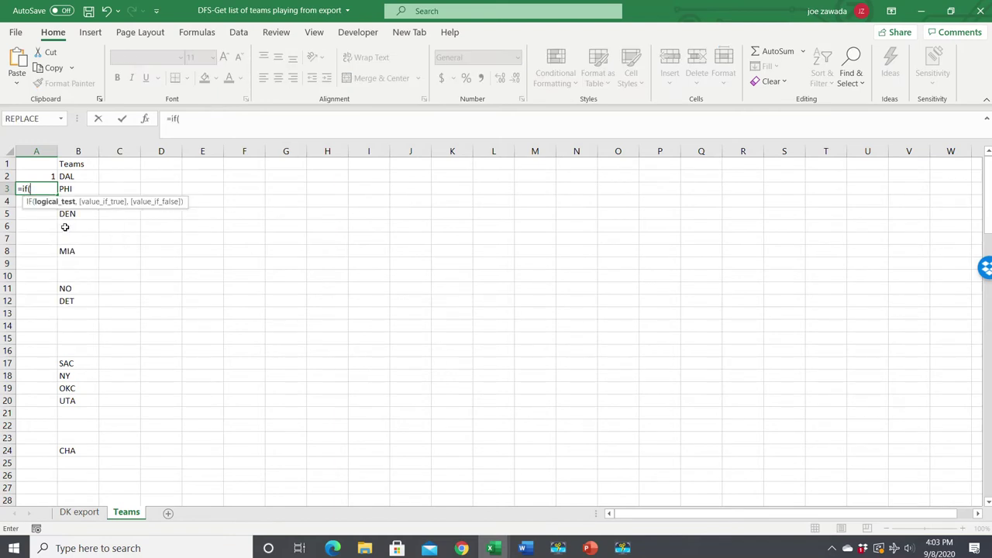
pyautogui.click(80, 189)
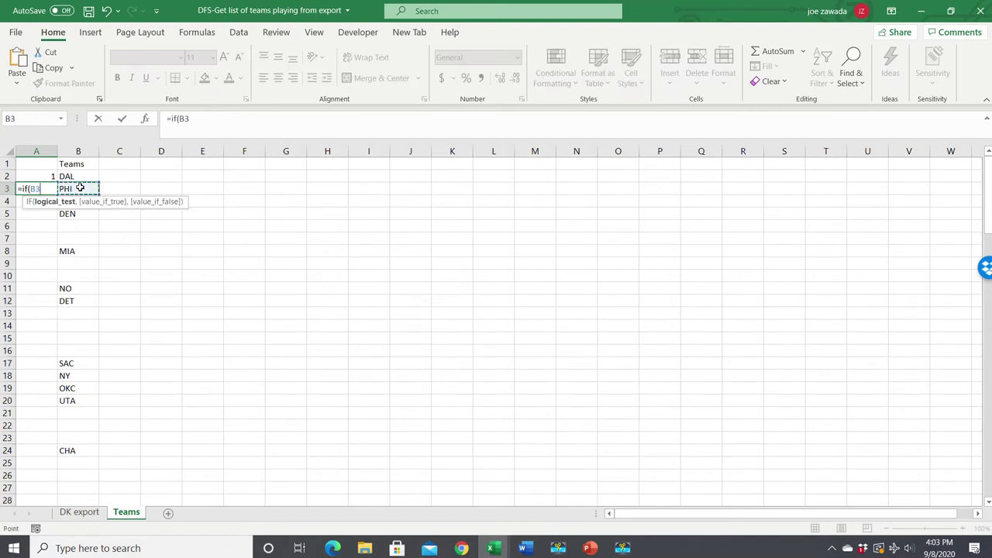
pyautogui.write('="",')
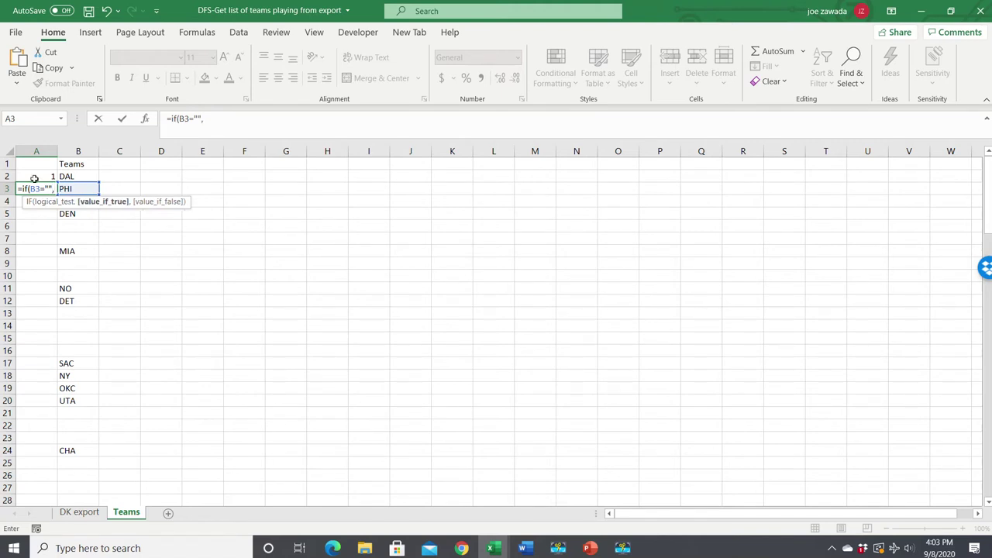
pyautogui.click(30, 176)
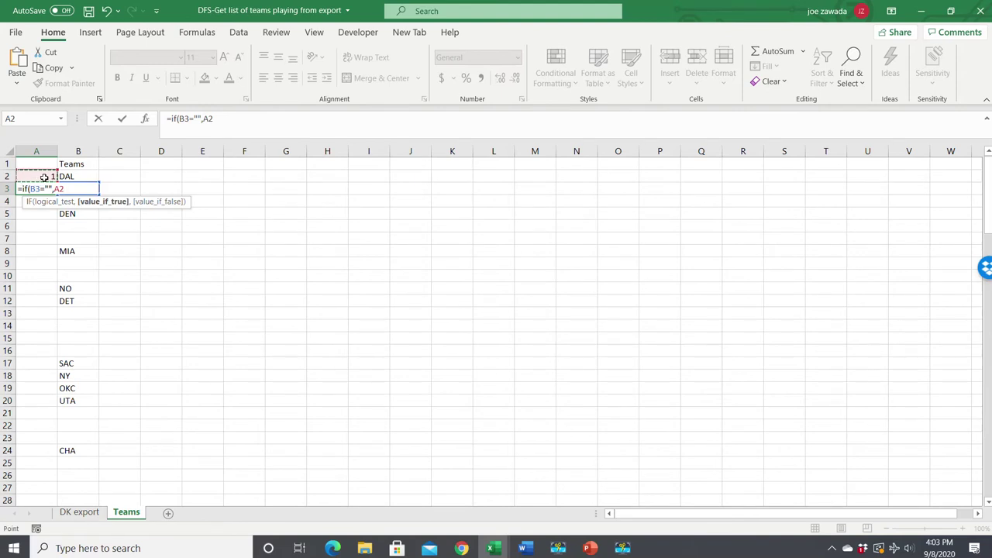
pyautogui.write(',')
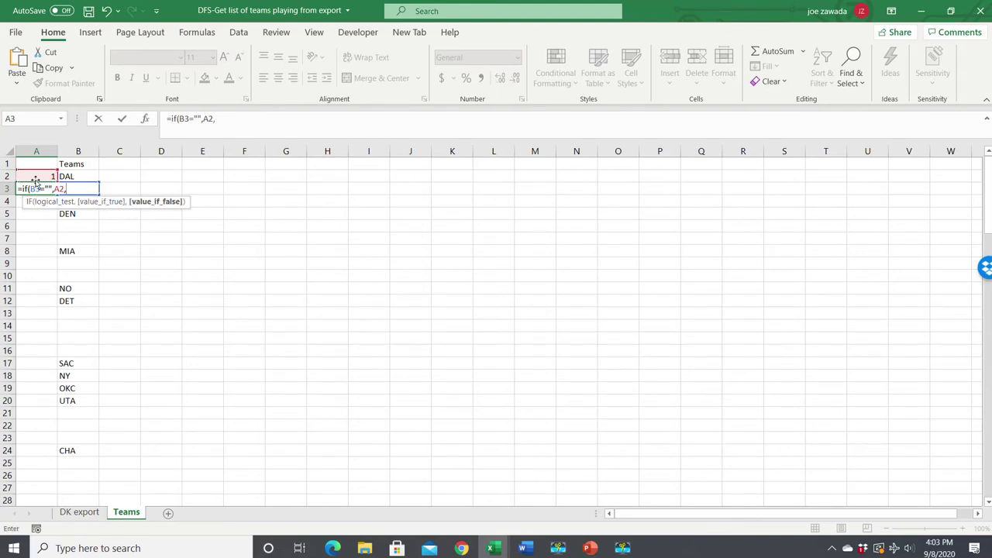
pyautogui.click(36, 177)
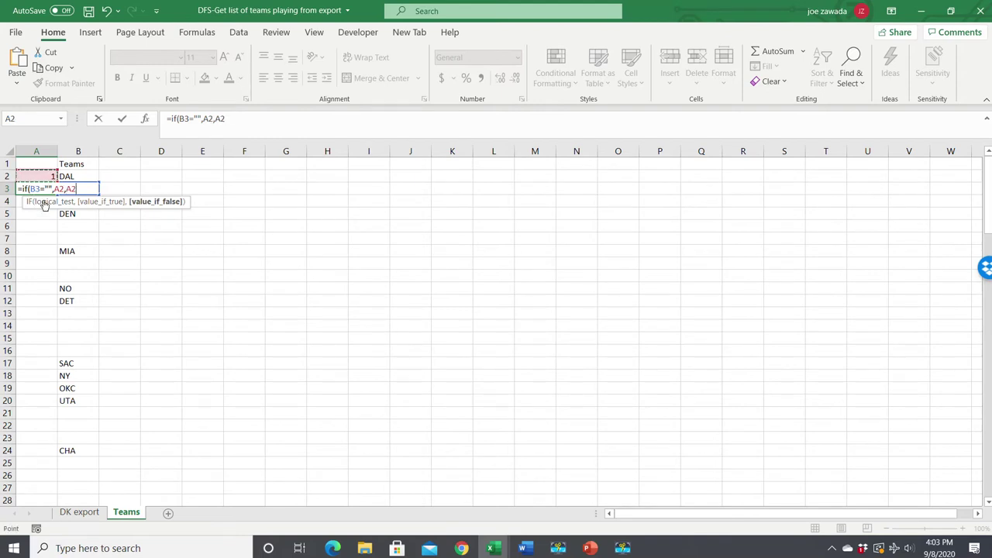
pyautogui.write('+1)')
pyautogui.press('Return')
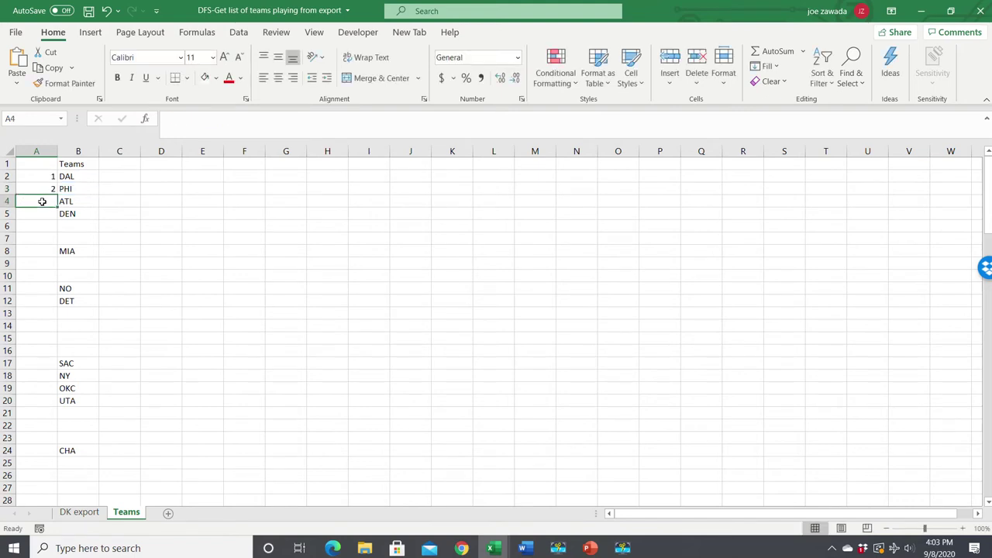
# - Fill the counter formula from A3 down through A26
pyautogui.click(37, 188)
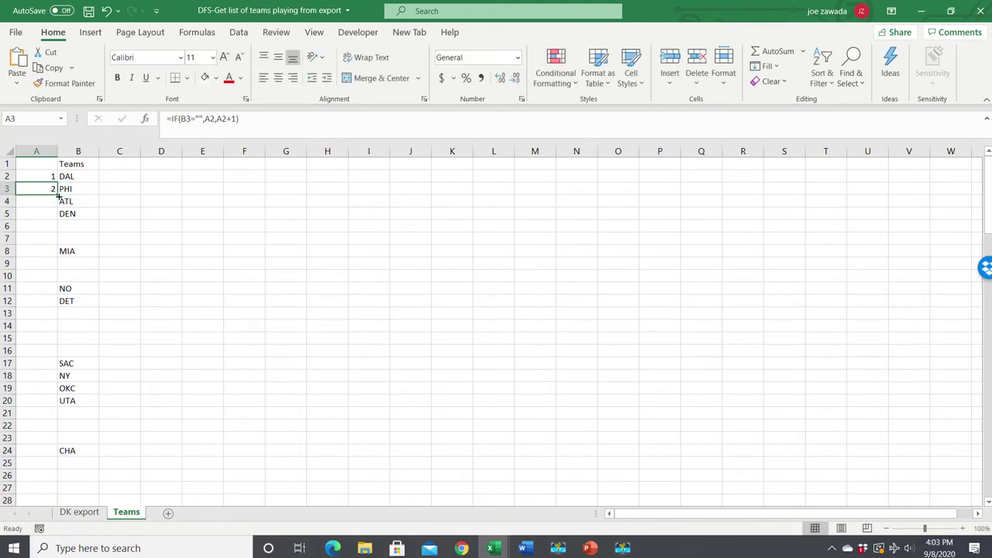
pyautogui.moveTo(58, 195); pyautogui.dragTo(43, 485)
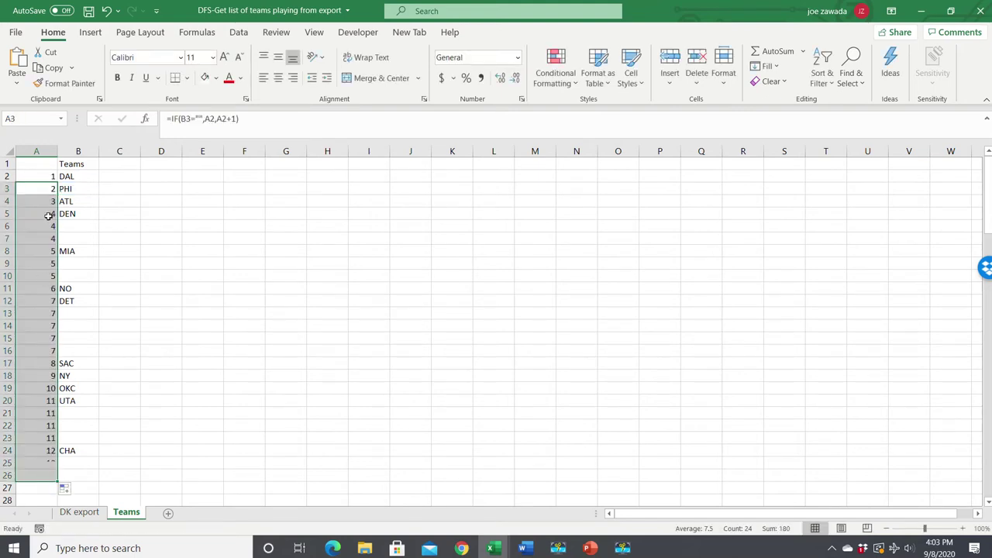
# - Examine the counter formulas down column A against the team and blank cells in column B
pyautogui.click(39, 175)
pyautogui.click(39, 186)
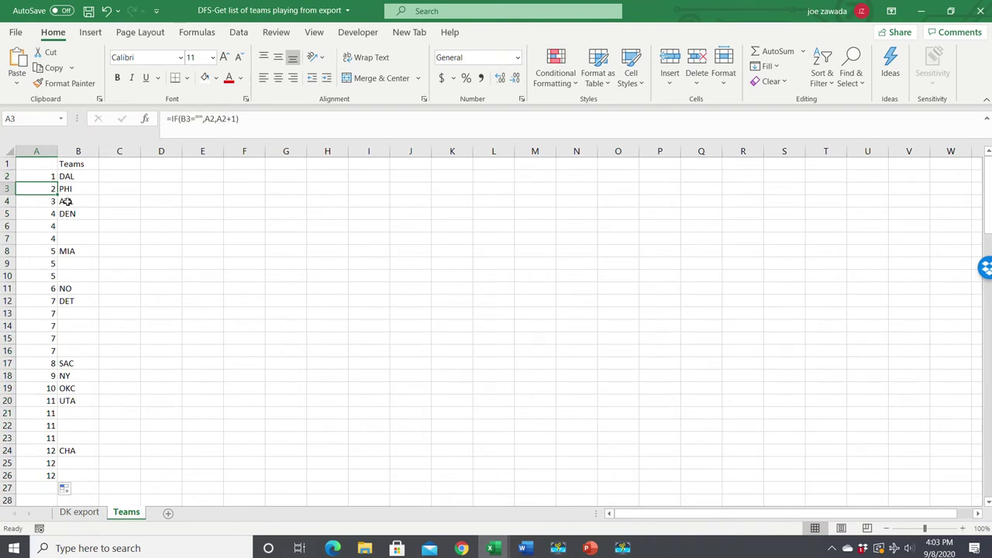
pyautogui.click(44, 203)
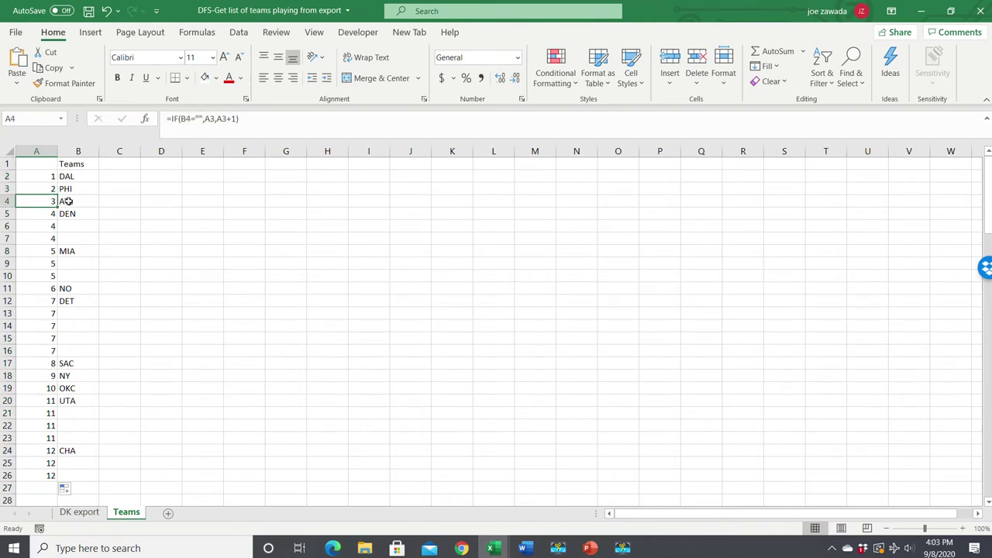
pyautogui.click(69, 202)
pyautogui.click(38, 204)
pyautogui.click(38, 214)
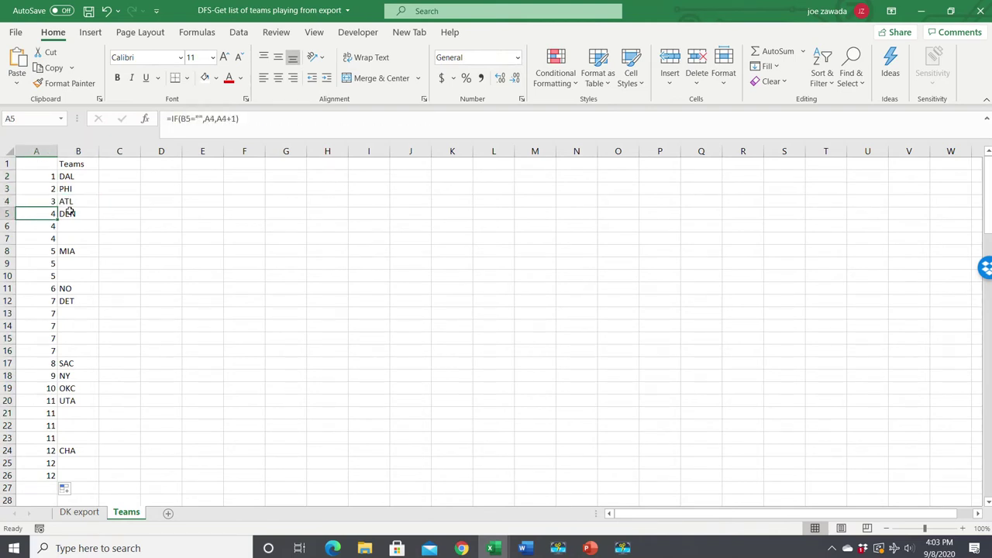
pyautogui.moveTo(48, 224); pyautogui.dragTo(62, 225)
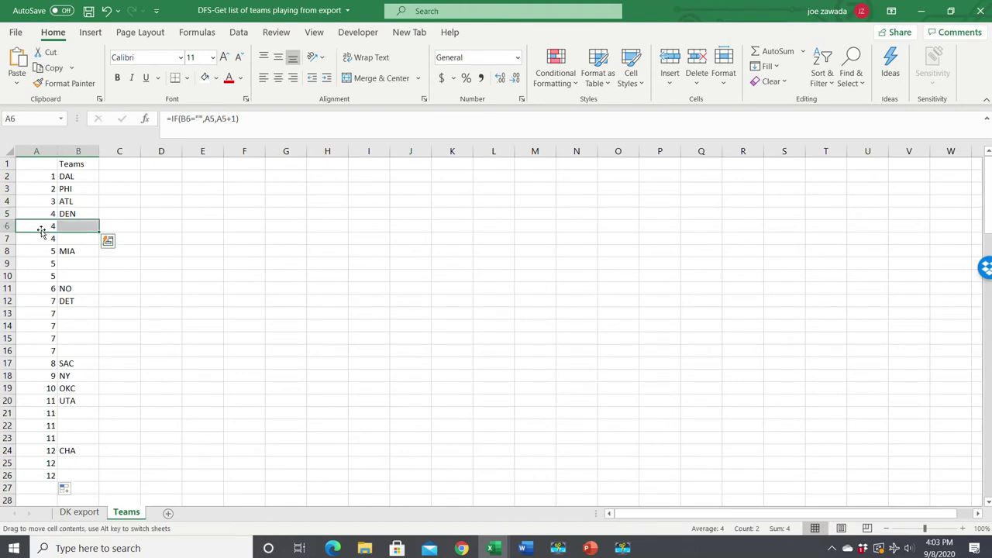
pyautogui.click(41, 237)
pyautogui.click(40, 251)
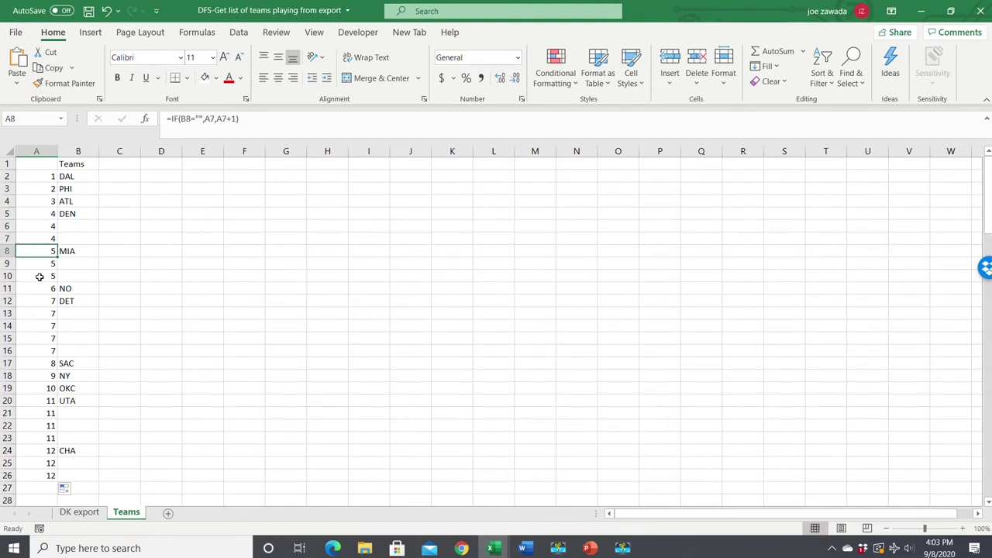
pyautogui.click(39, 277)
pyautogui.click(38, 324)
pyautogui.click(40, 427)
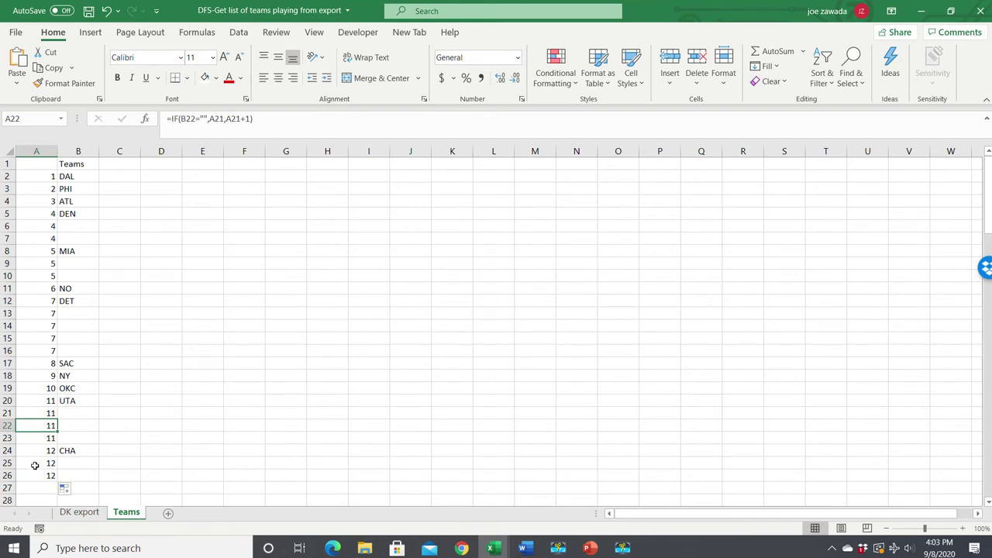
pyautogui.click(42, 366)
pyautogui.click(47, 388)
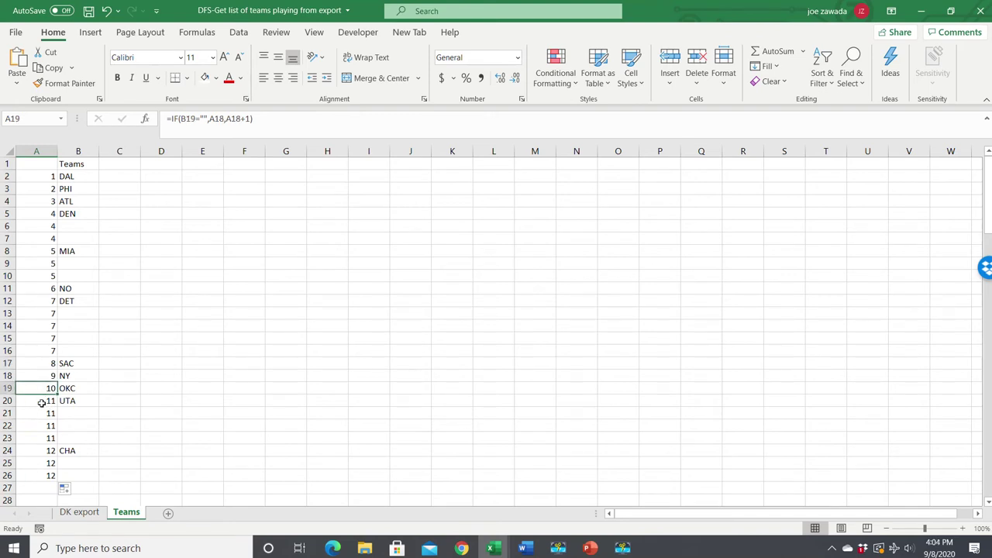
pyautogui.click(44, 400)
pyautogui.click(44, 465)
# - Extend the counter formula from A26 down through A120
pyautogui.click(44, 475)
pyautogui.moveTo(57, 482); pyautogui.dragTo(97, 498)
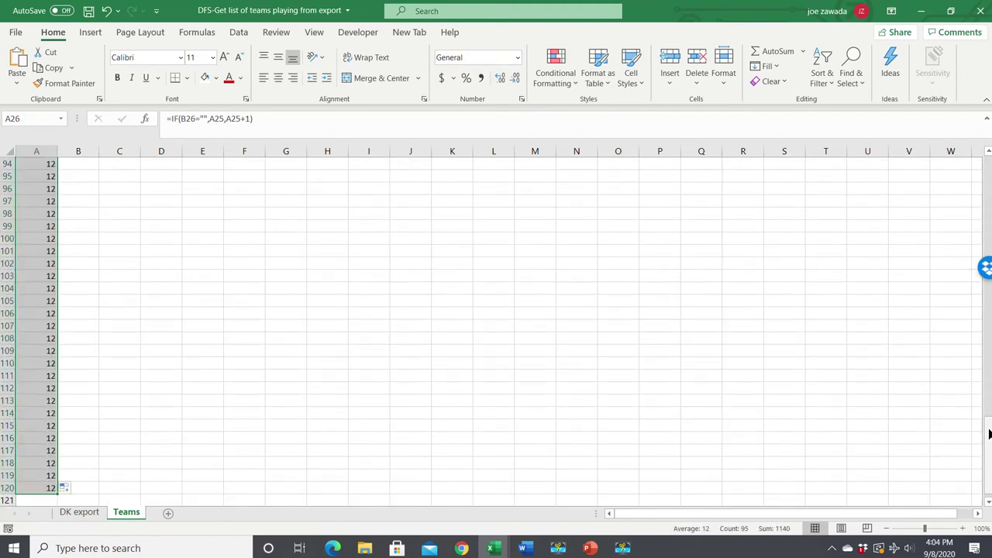
pyautogui.click(36, 388)
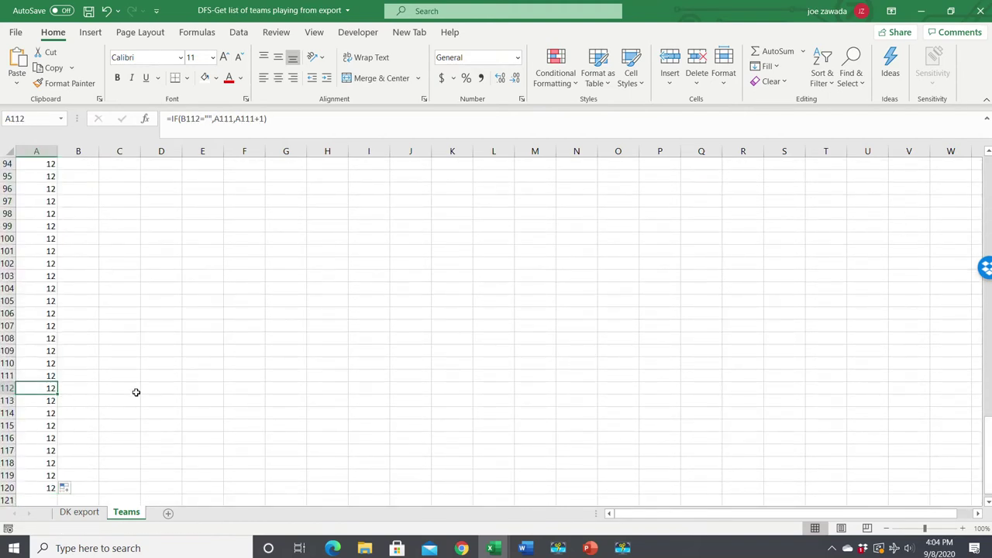
pyautogui.moveTo(987, 456); pyautogui.dragTo(987, 190)
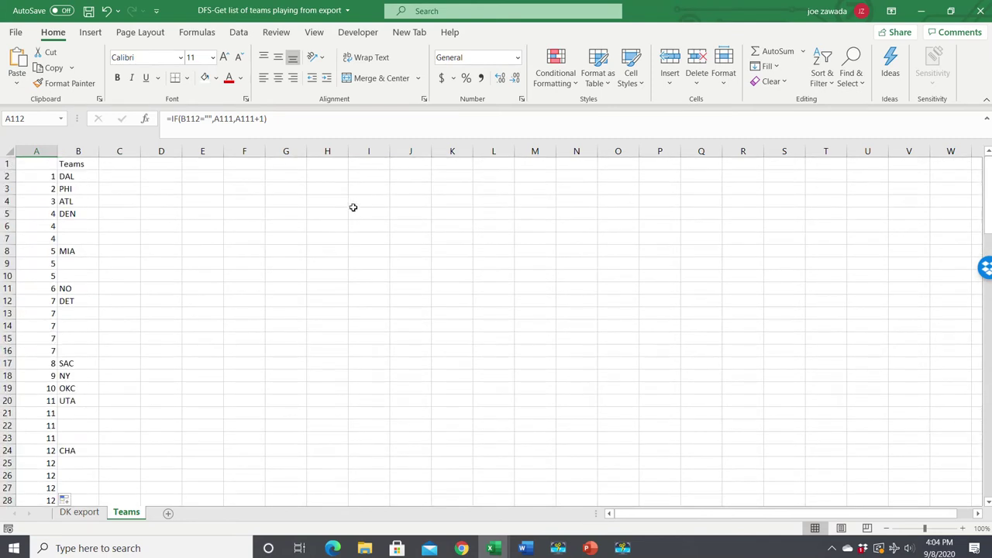
# - Enter 1 in E1 and 2 in E2, and fill the number series down column E to row 28
pyautogui.click(204, 166)
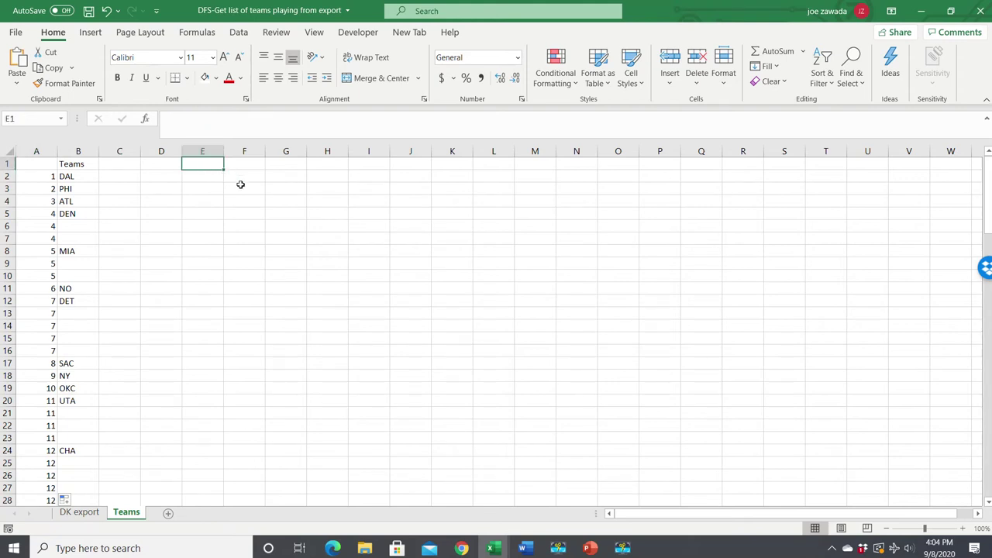
pyautogui.write('1')
pyautogui.press('Return')
pyautogui.write('2')
pyautogui.press('Return')
pyautogui.moveTo(199, 163); pyautogui.dragTo(214, 496)
# - Enter =VLOOKUP(E1,A:B,2,FALSE) in F1 to look up the team for the number in E1
pyautogui.moveTo(244, 238); pyautogui.dragTo(244, 148)
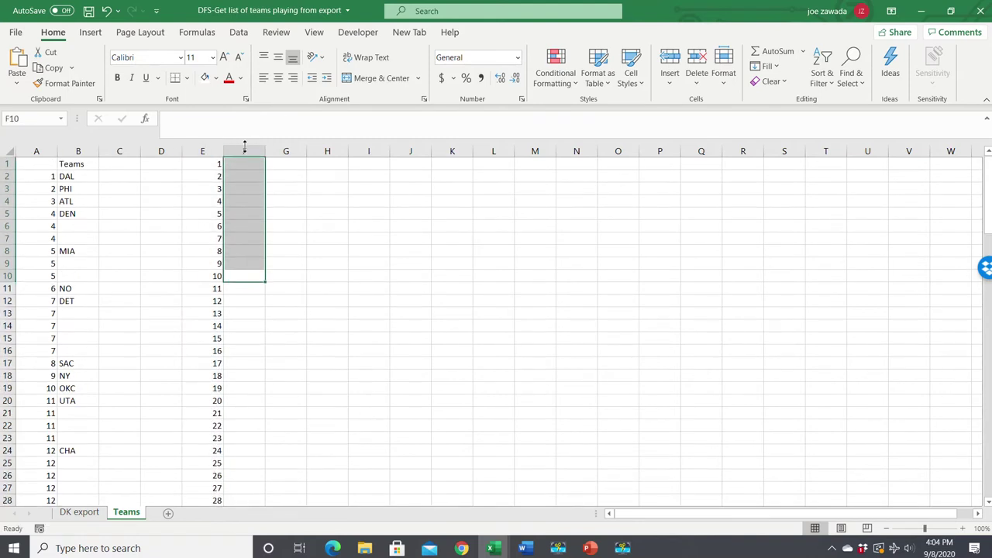
pyautogui.click(243, 166)
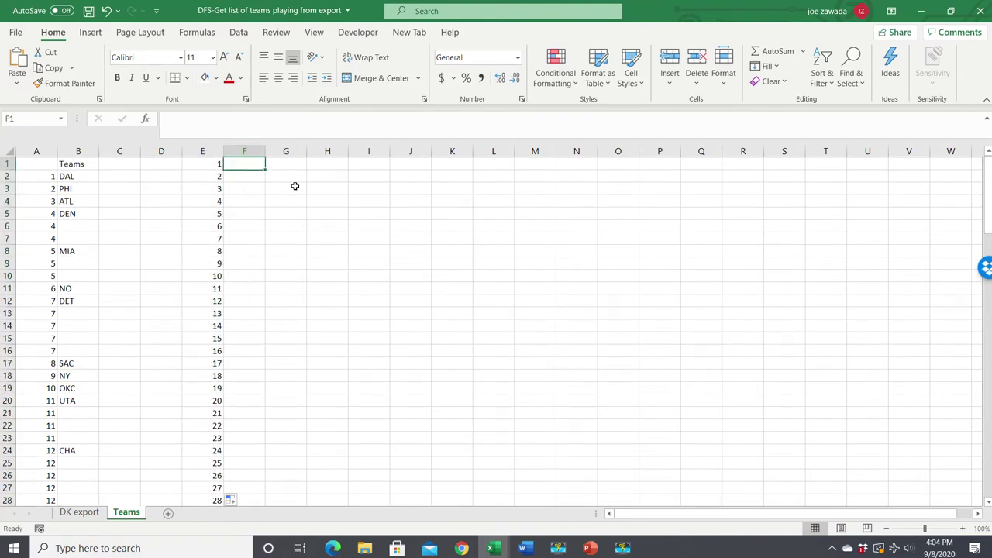
pyautogui.write('=vlookup(')
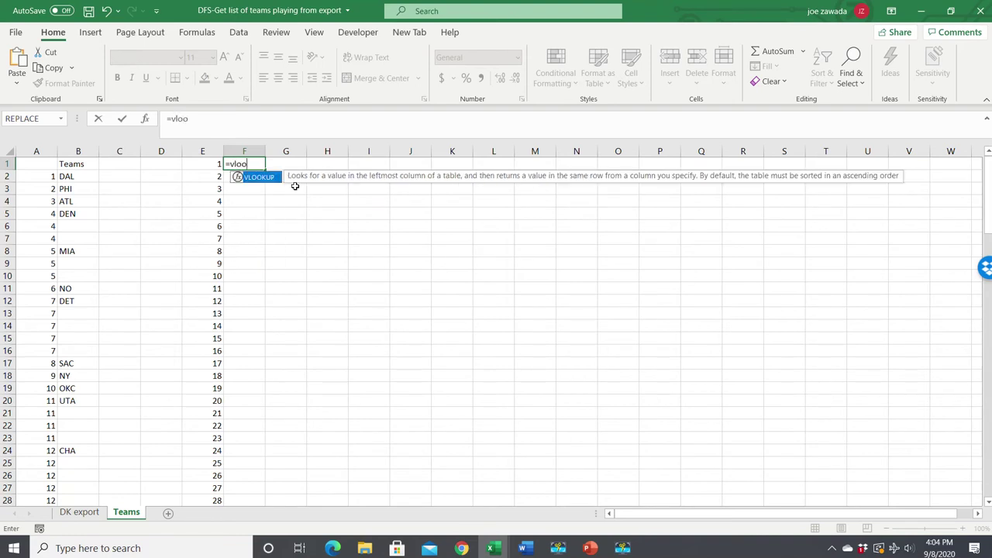
pyautogui.click(209, 165)
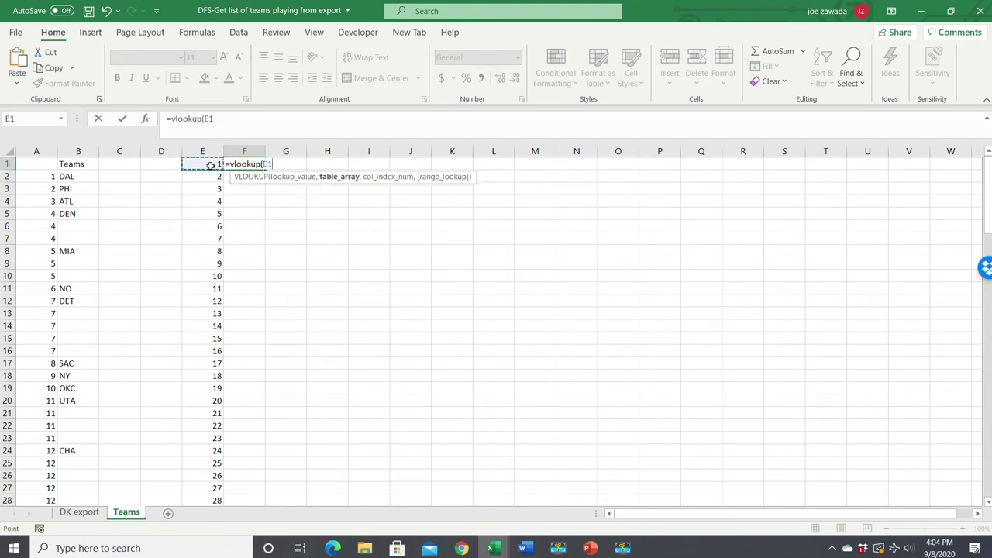
pyautogui.write(',')
pyautogui.moveTo(37, 151); pyautogui.dragTo(65, 150)
pyautogui.write(',')
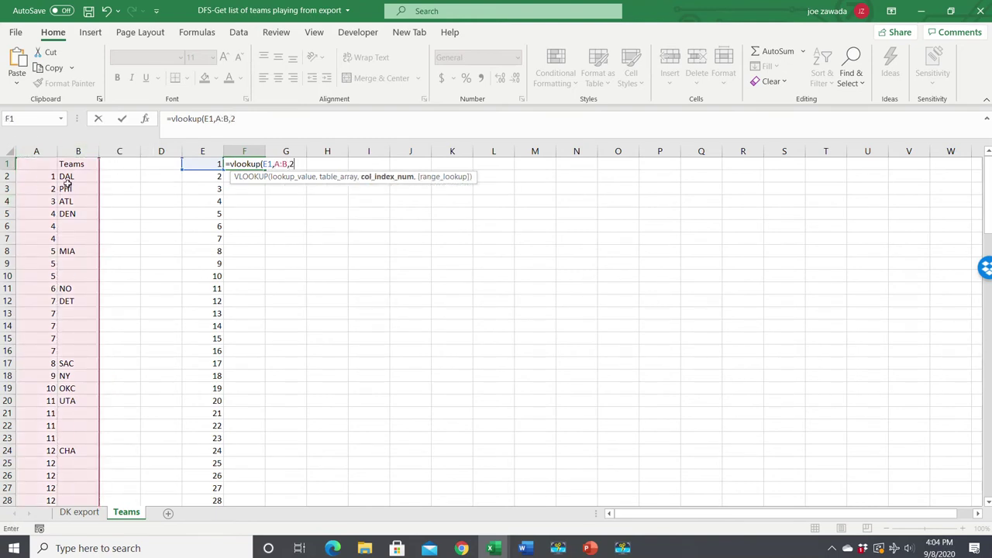
pyautogui.write('2,f')
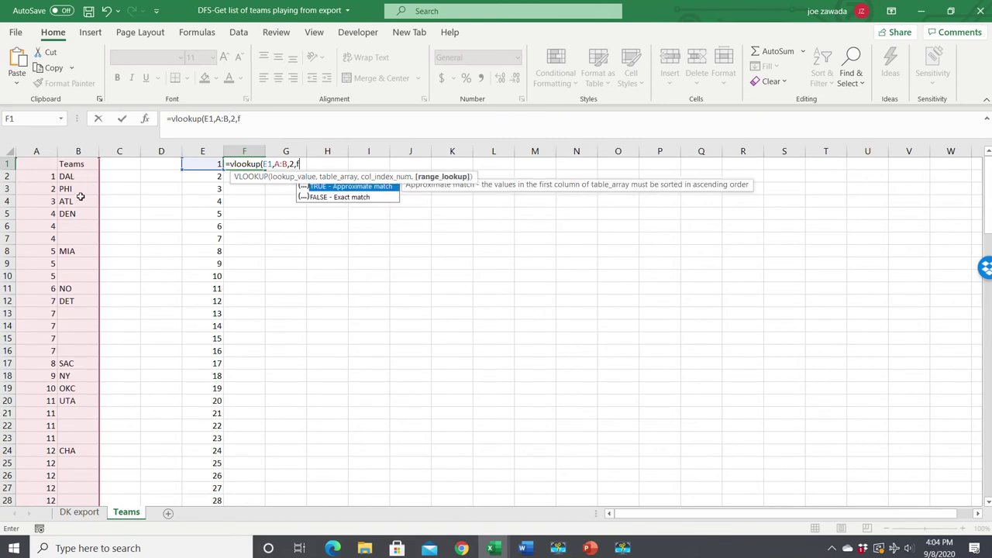
pyautogui.write('alse)')
pyautogui.press('Return')
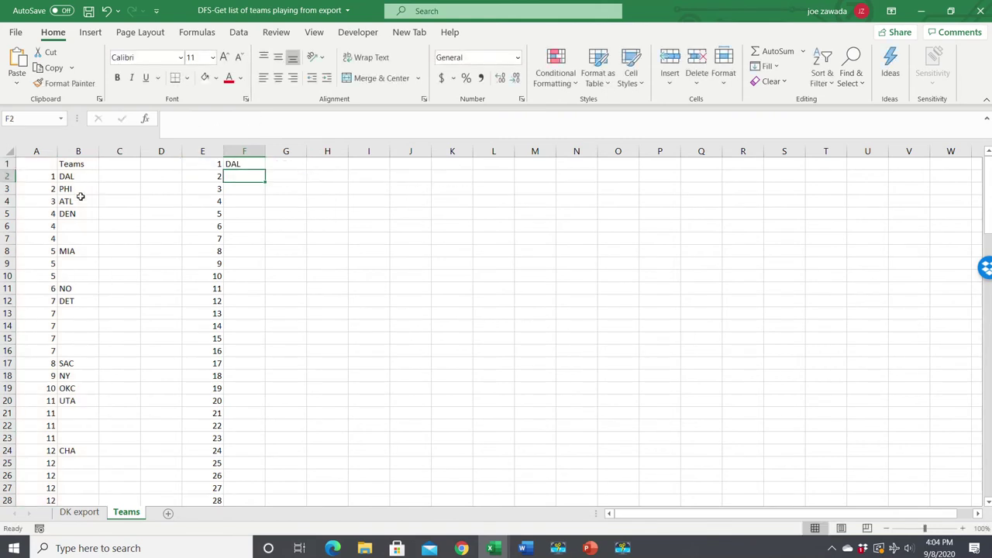
# - Fill the VLOOKUP formula from F1 down through F22 and check several of the filled cells
pyautogui.click(242, 165)
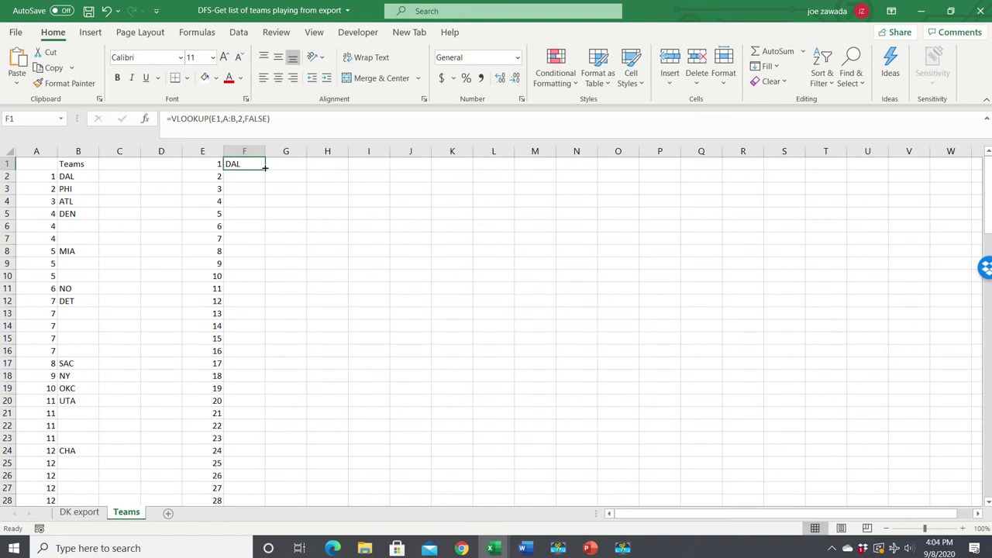
pyautogui.moveTo(265, 168); pyautogui.dragTo(265, 432)
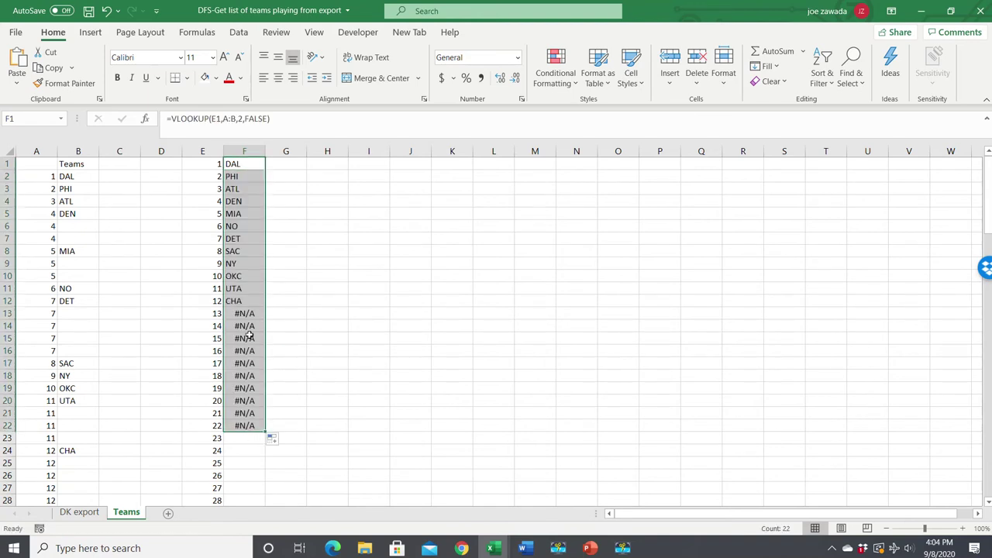
pyautogui.click(247, 269)
pyautogui.click(245, 288)
pyautogui.click(245, 314)
# - Wrap the F1 lookup in IFERROR with an empty-text fallback: =IFERROR(VLOOKUP(E1,A:B,2,FALSE),"")
pyautogui.click(243, 164)
pyautogui.click(169, 120)
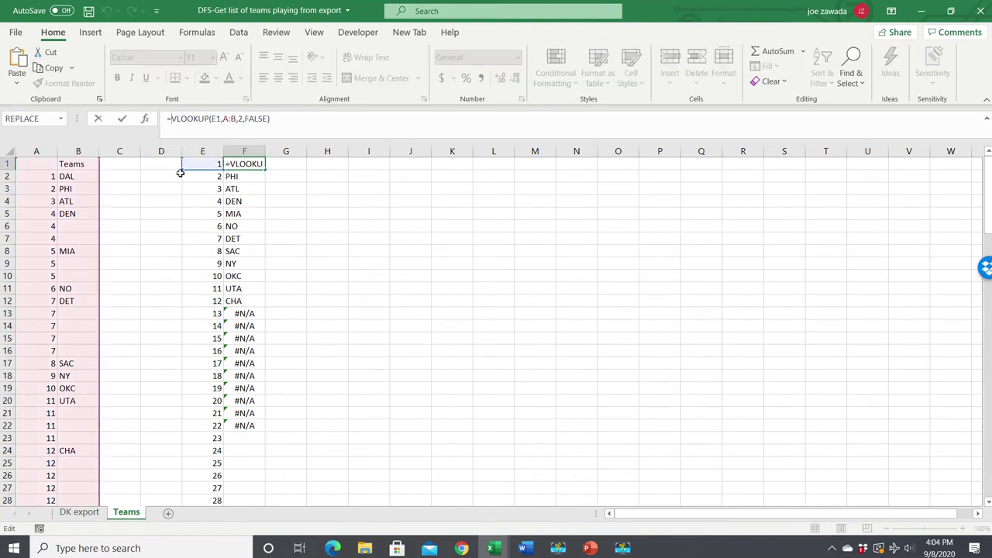
pyautogui.write('iferror(')
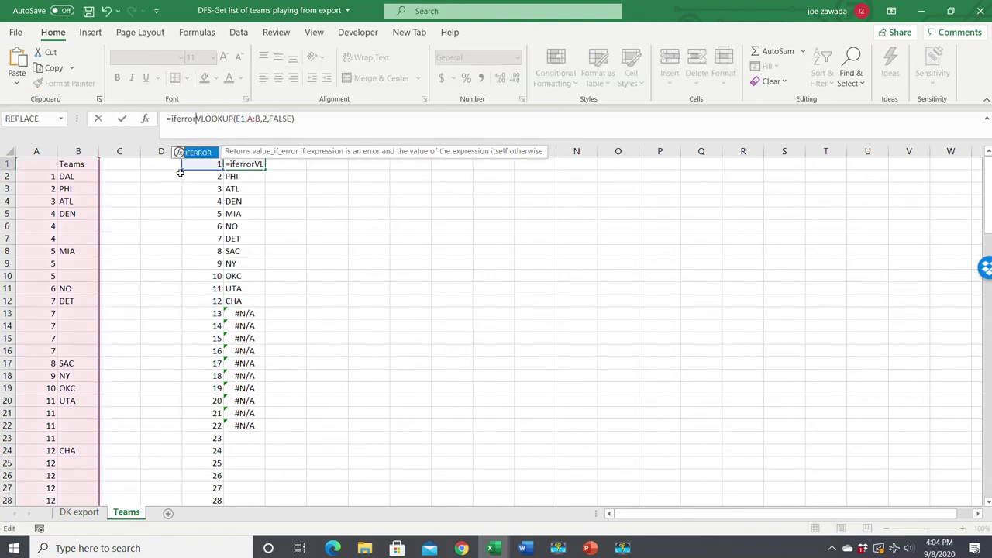
pyautogui.click(314, 126)
pyautogui.write(',"")')
pyautogui.press('Return')
# - Fill the IFERROR lookup formula from F1 down column F alongside the number series
pyautogui.click(242, 165)
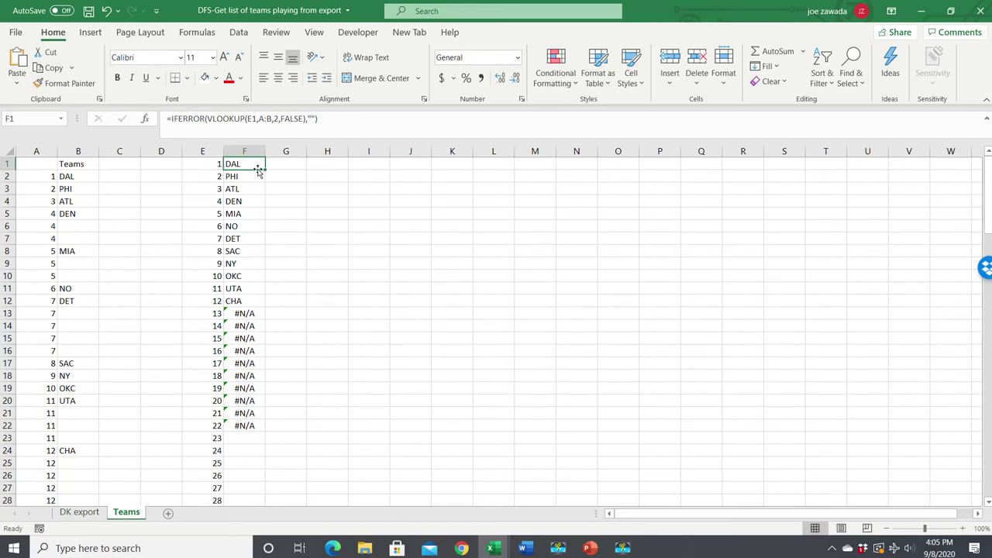
pyautogui.moveTo(265, 169); pyautogui.dragTo(263, 496)
pyautogui.click(243, 327)
pyautogui.click(251, 240)
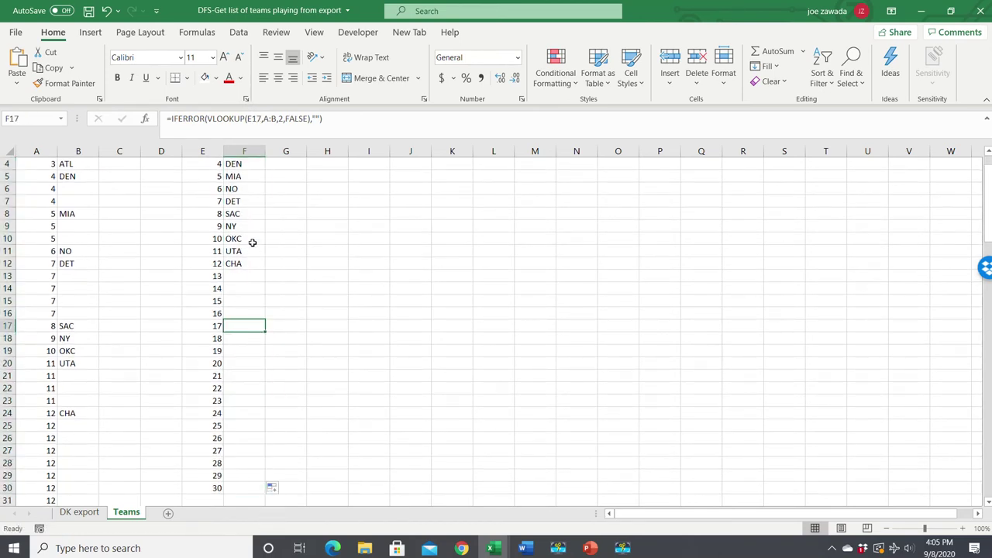
pyautogui.scroll(1, 990, 196)
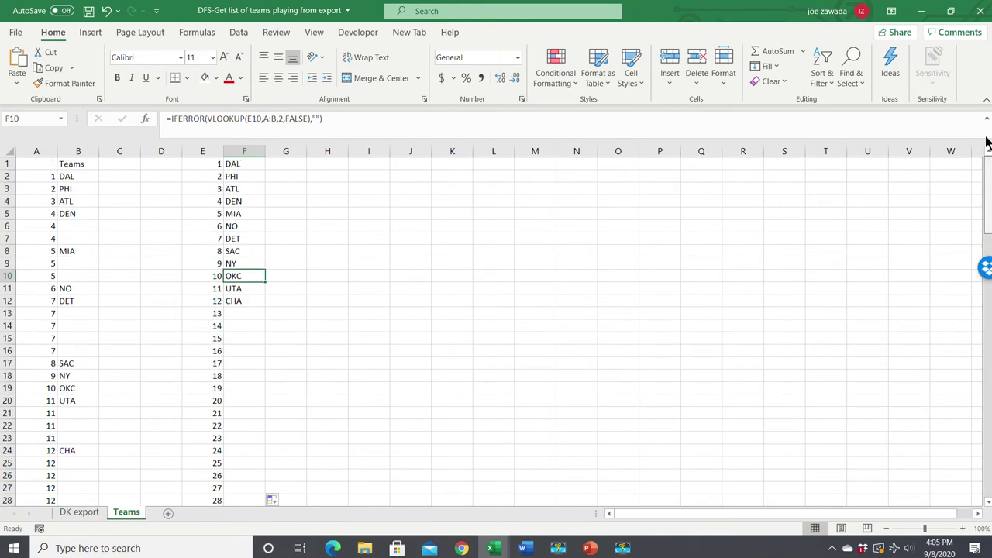
# - Examine how the counter values in column A line up with the team cells in column B
pyautogui.click(184, 174)
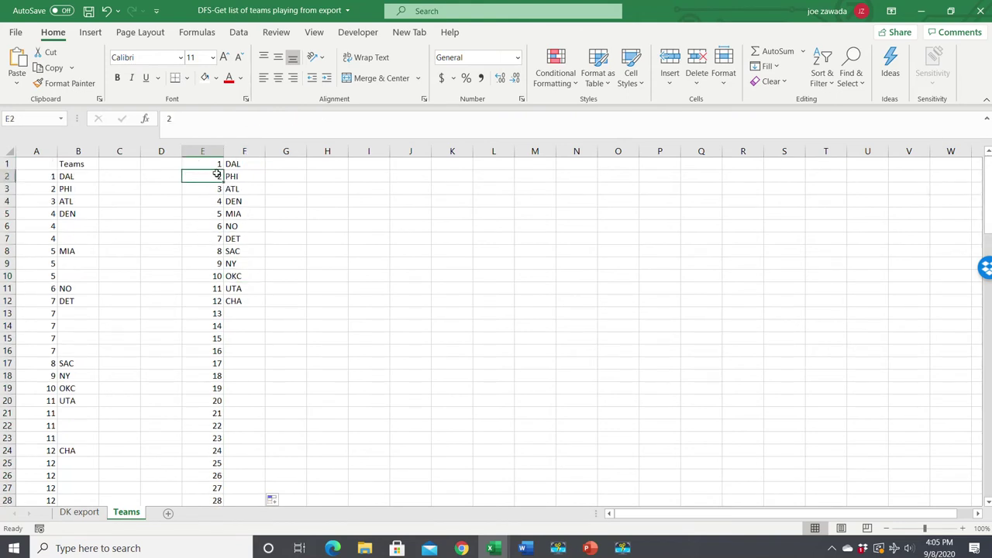
pyautogui.click(65, 203)
pyautogui.click(68, 214)
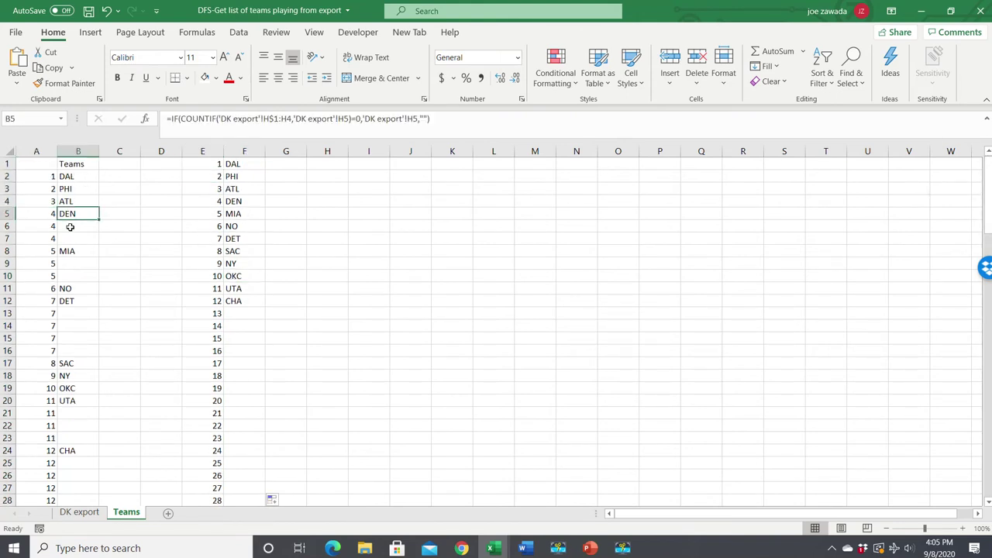
pyautogui.click(69, 251)
pyautogui.click(70, 278)
pyautogui.click(66, 288)
pyautogui.click(42, 250)
pyautogui.click(40, 287)
pyautogui.click(41, 300)
pyautogui.click(43, 367)
pyautogui.click(64, 376)
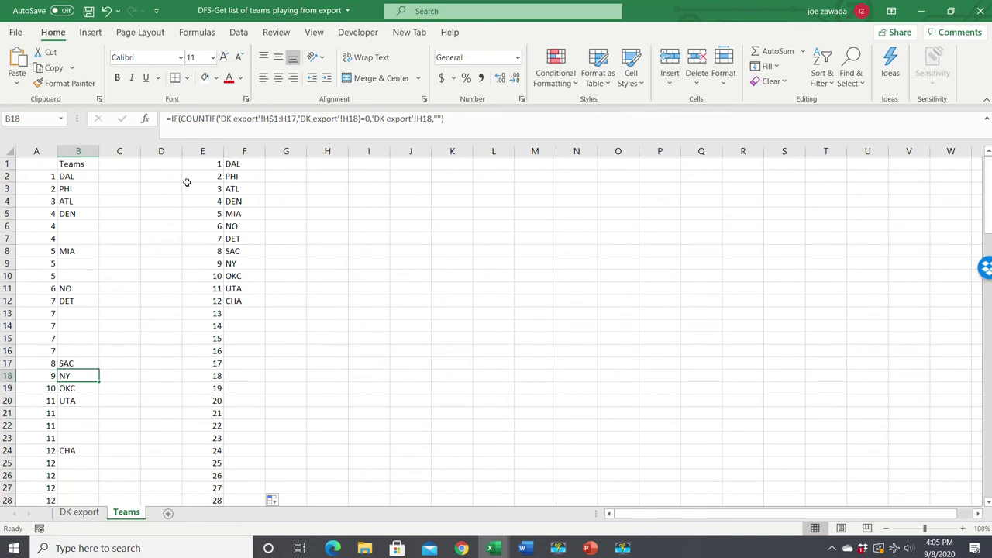
# - Examine the number series in column E against the looked-up teams in column F
pyautogui.click(209, 168)
pyautogui.click(209, 188)
pyautogui.click(208, 227)
pyautogui.click(203, 288)
pyautogui.click(203, 312)
pyautogui.click(204, 301)
pyautogui.click(204, 241)
pyautogui.click(194, 201)
pyautogui.click(197, 188)
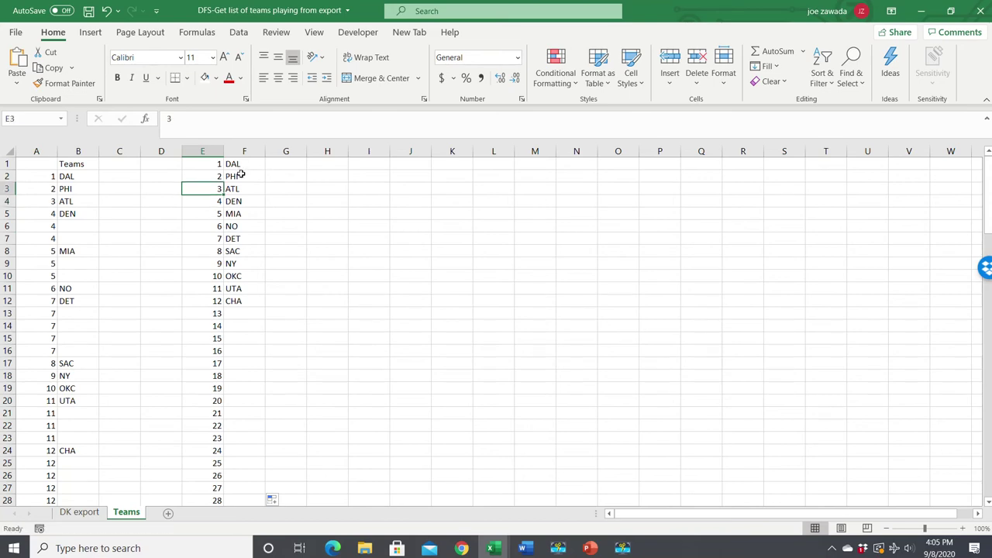
pyautogui.click(239, 165)
pyautogui.click(240, 215)
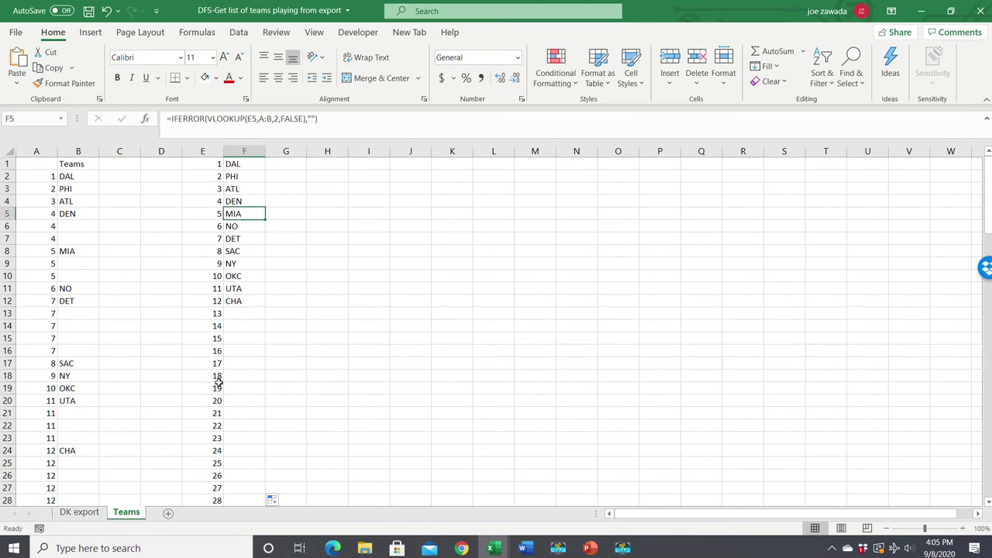
# - Turn on filtering for the DK export sheet's data and view the full list of TeamAbbrev filter values
pyautogui.click(80, 514)
pyautogui.click(615, 166)
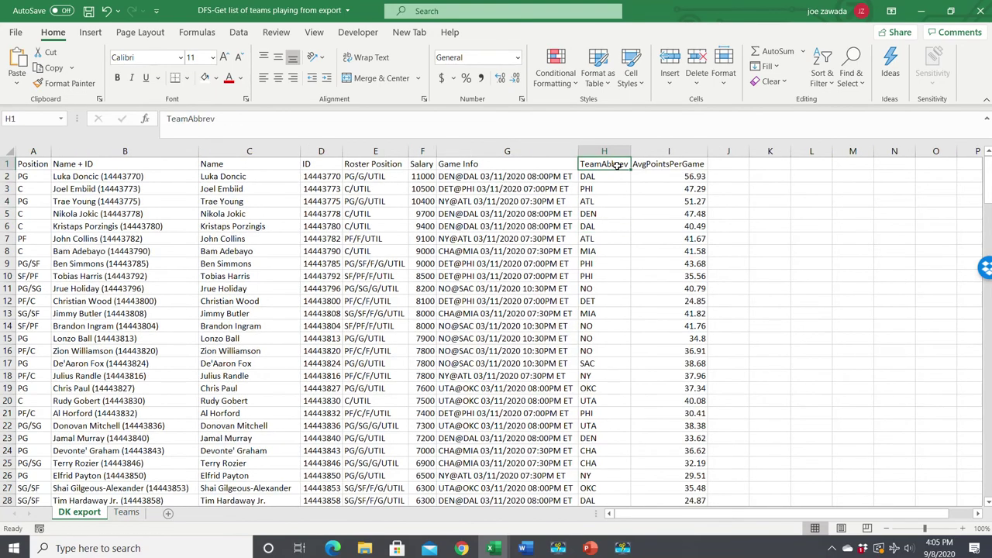
pyautogui.click(238, 31)
pyautogui.click(550, 72)
pyautogui.click(625, 164)
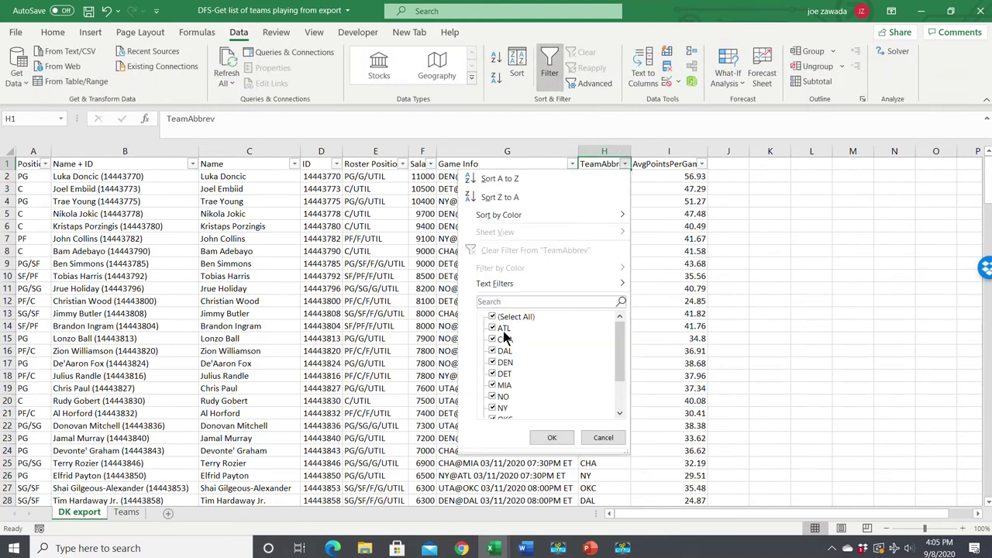
pyautogui.moveTo(619, 369); pyautogui.dragTo(623, 395)
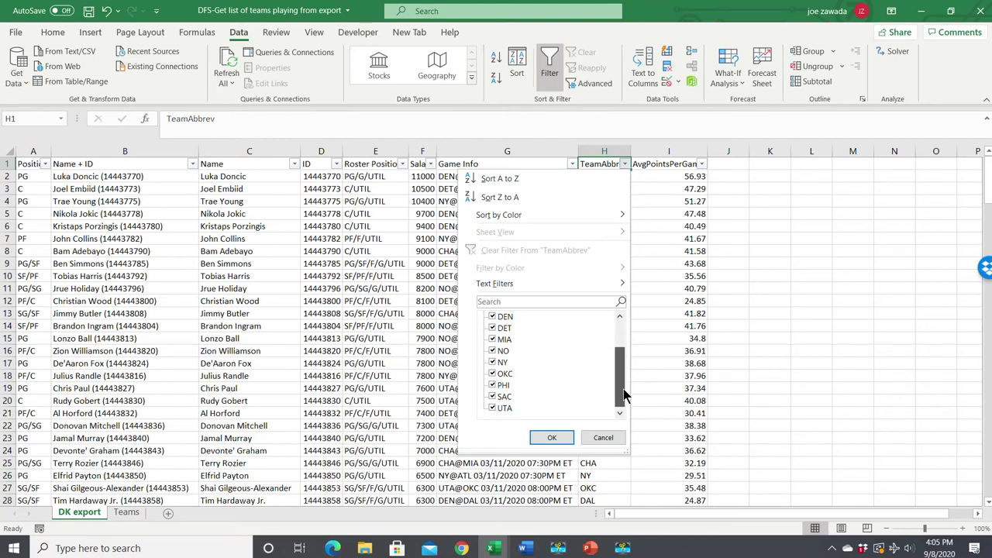
pyautogui.click(406, 348)
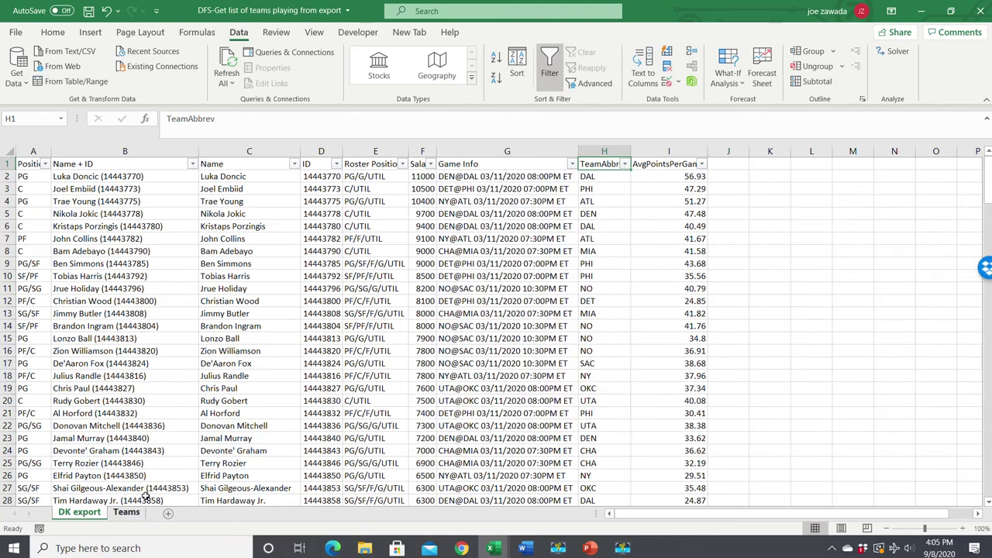
# - Return to the Teams sheet and check the team list in column F against those filter values
pyautogui.click(127, 513)
pyautogui.click(237, 188)
pyautogui.moveTo(237, 253); pyautogui.dragTo(241, 265)
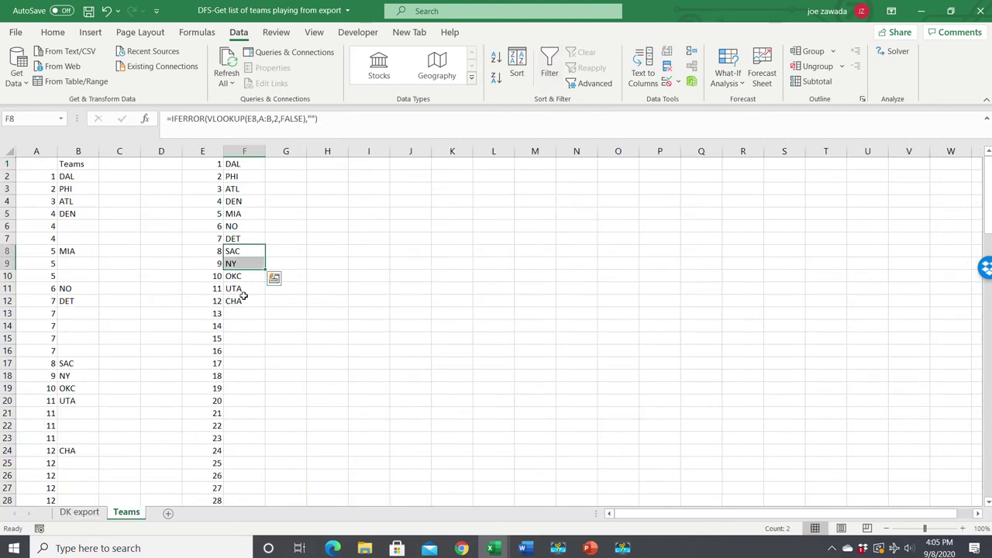
pyautogui.click(242, 289)
# - Hide helper columns A through E on the Teams sheet by reducing their width to 0
pyautogui.click(200, 149)
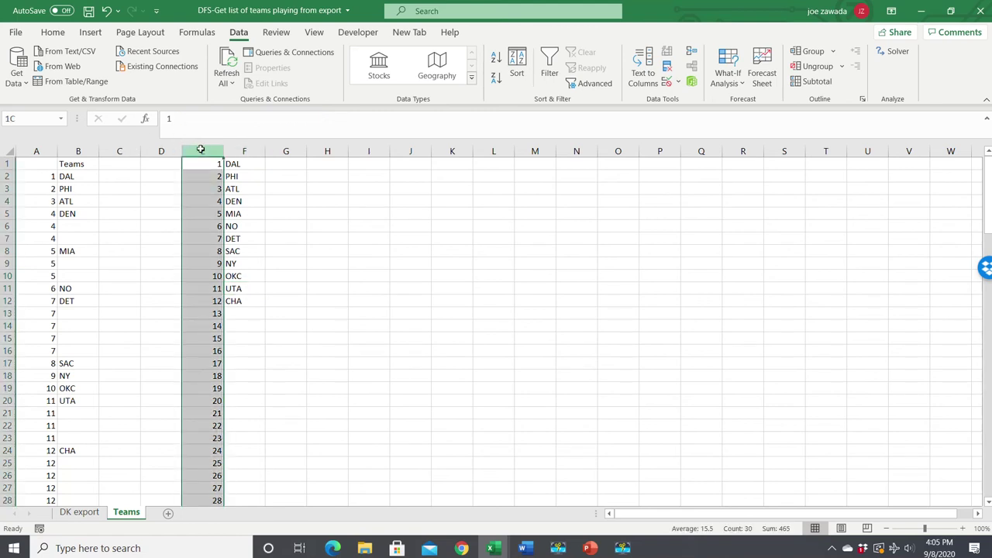
pyautogui.moveTo(200, 150); pyautogui.dragTo(39, 150)
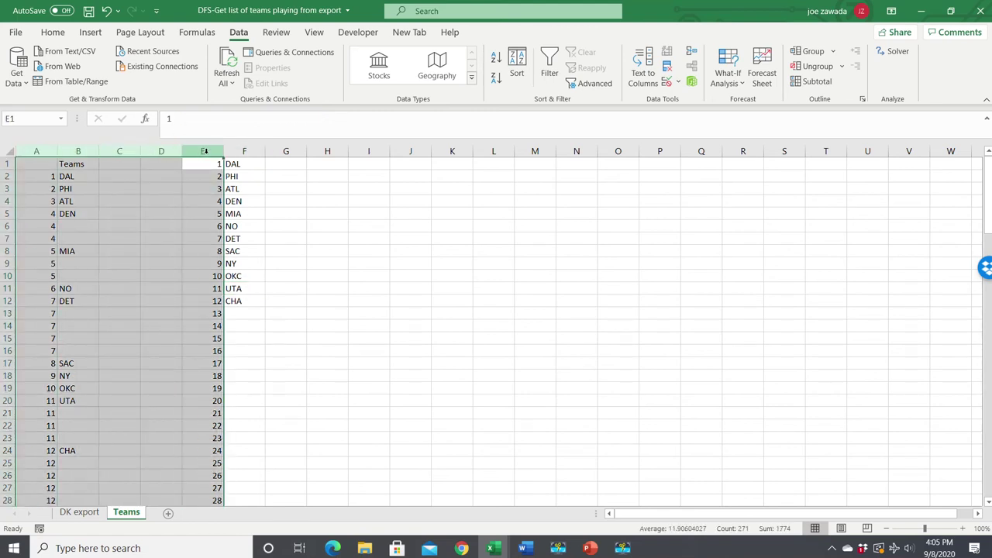
pyautogui.moveTo(223, 150); pyautogui.dragTo(178, 151)
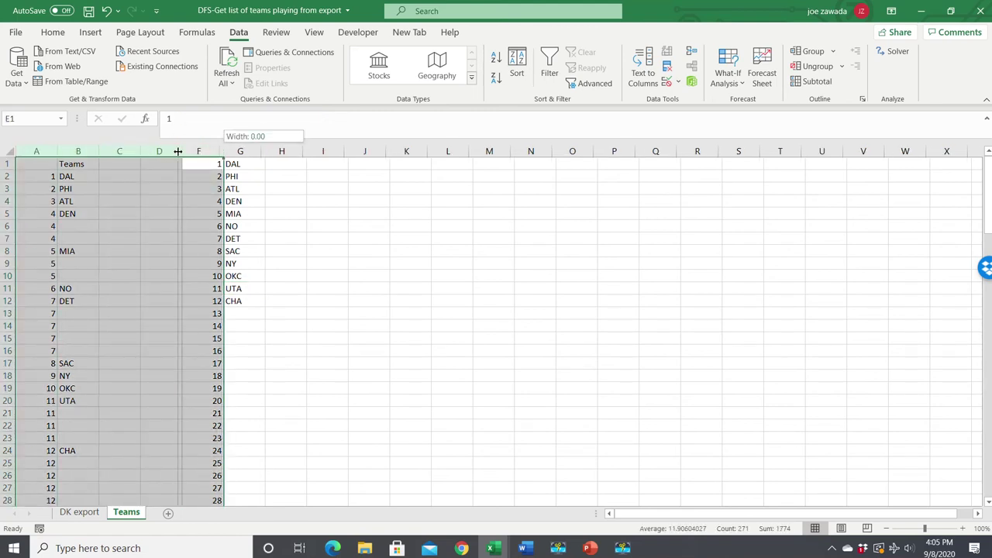
pyautogui.moveTo(178, 152); pyautogui.dragTo(177, 152)
pyautogui.click(45, 192)
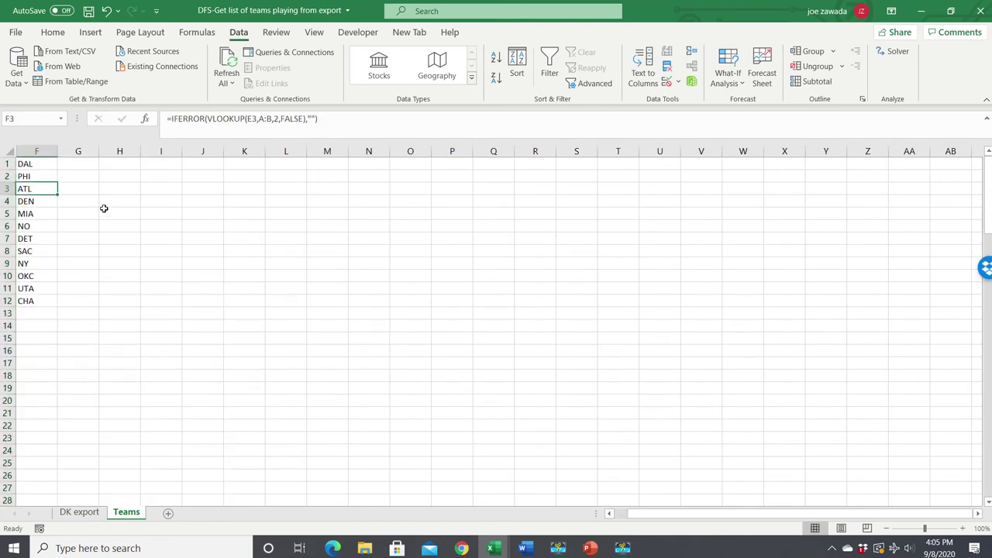
# - Inspect the lookup formulas in the team list and in the blank cell below it
pyautogui.moveTo(102, 200); pyautogui.dragTo(49, 181)
pyautogui.click(39, 188)
pyautogui.click(38, 175)
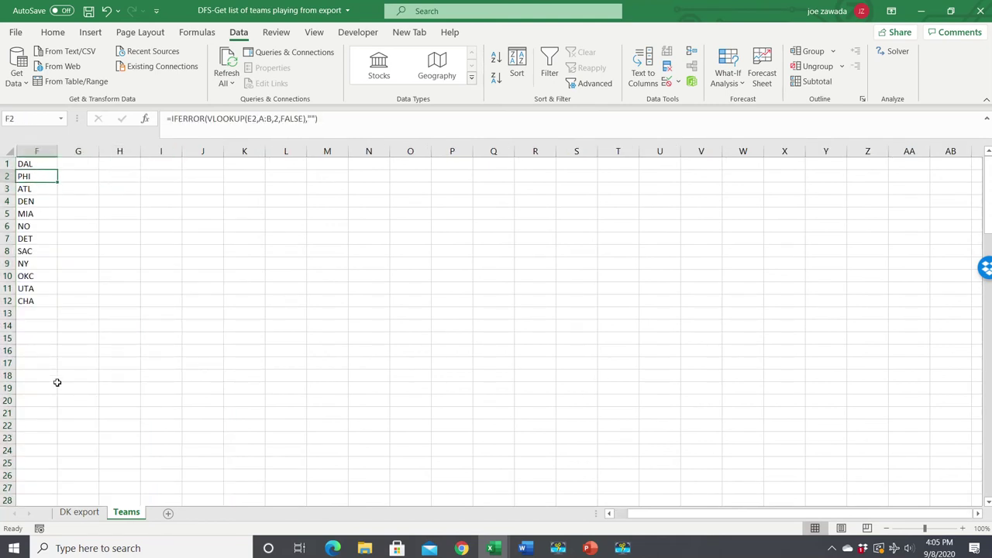
pyautogui.click(45, 276)
pyautogui.click(36, 312)
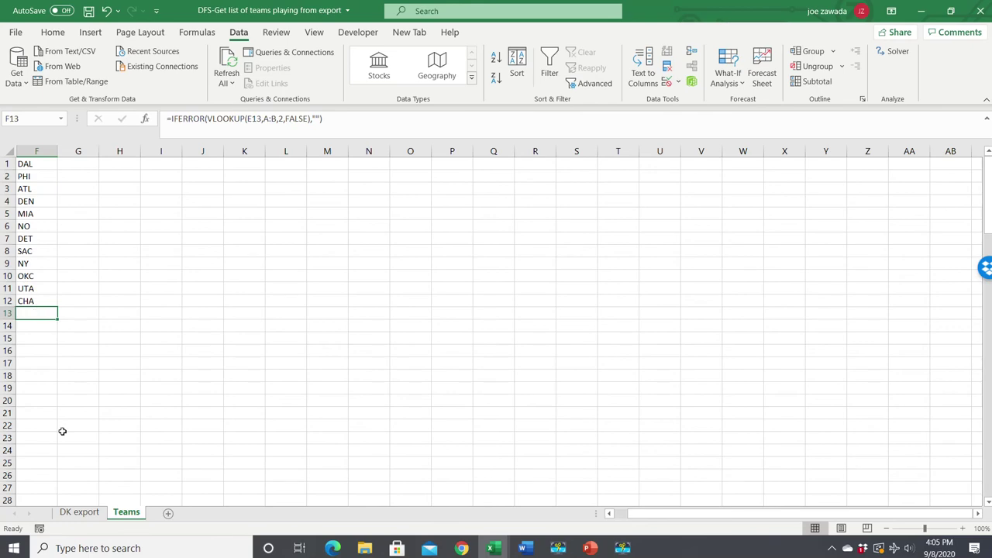
# - Enter NYK as the team abbreviation in H13 on the DK export sheet
pyautogui.click(88, 515)
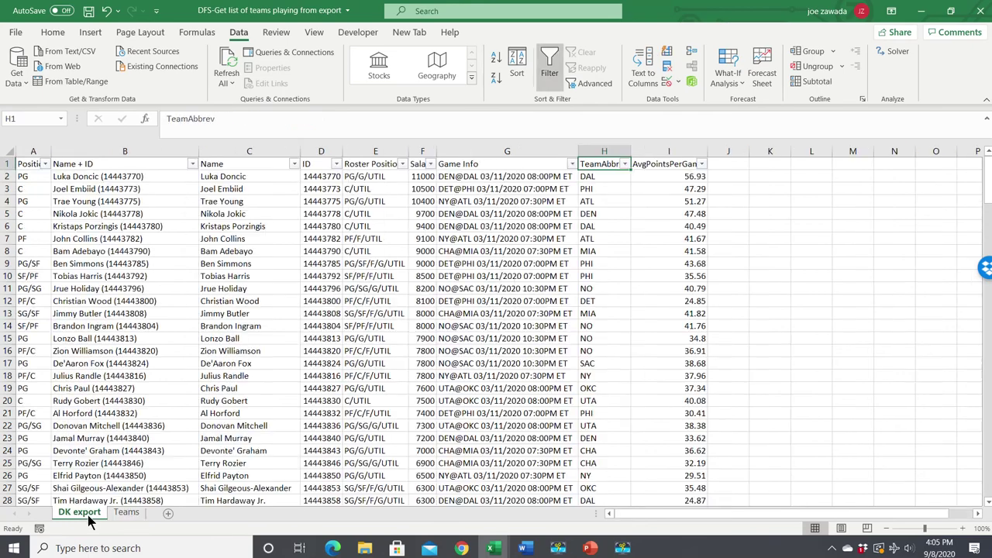
pyautogui.click(601, 311)
pyautogui.write('N')
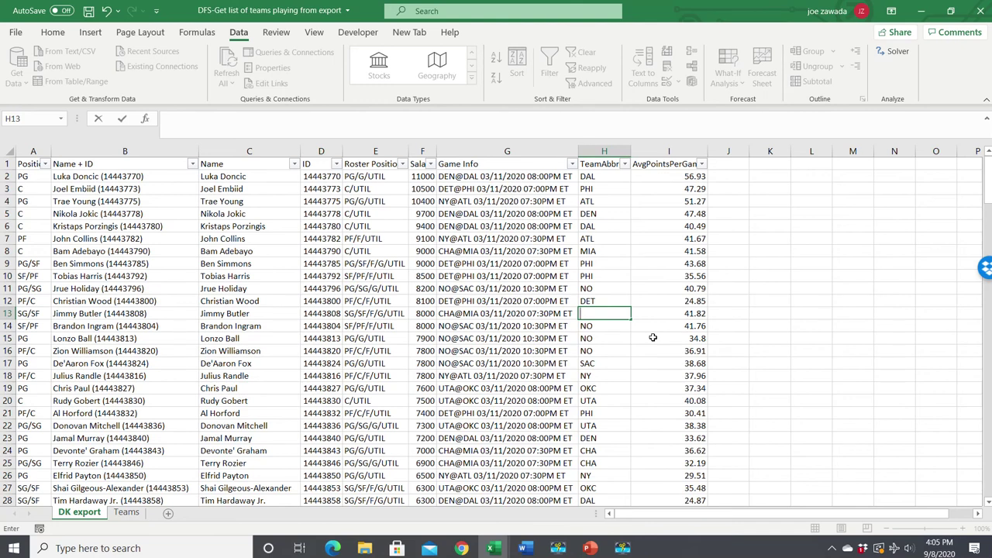
pyautogui.write('YK')
pyautogui.press('Return')
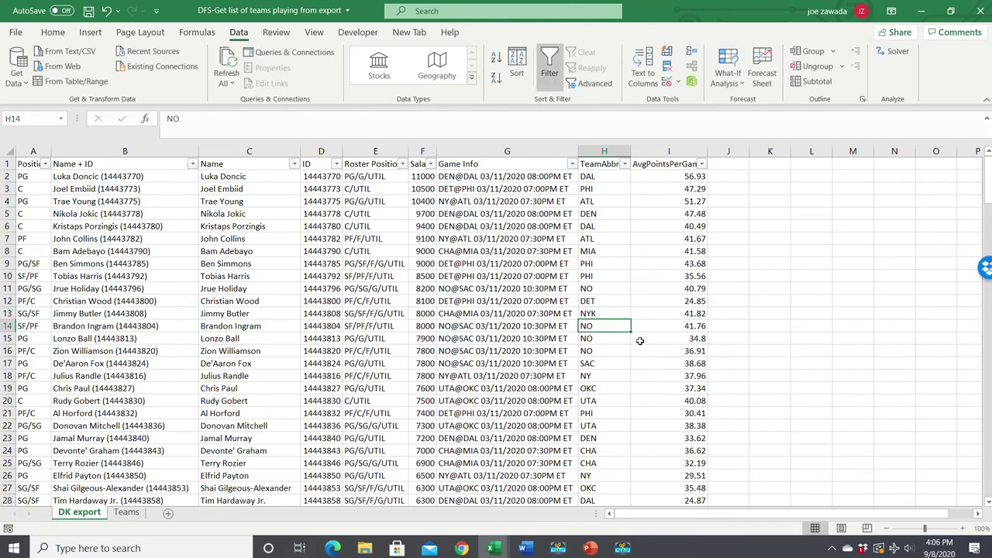
pyautogui.click(608, 314)
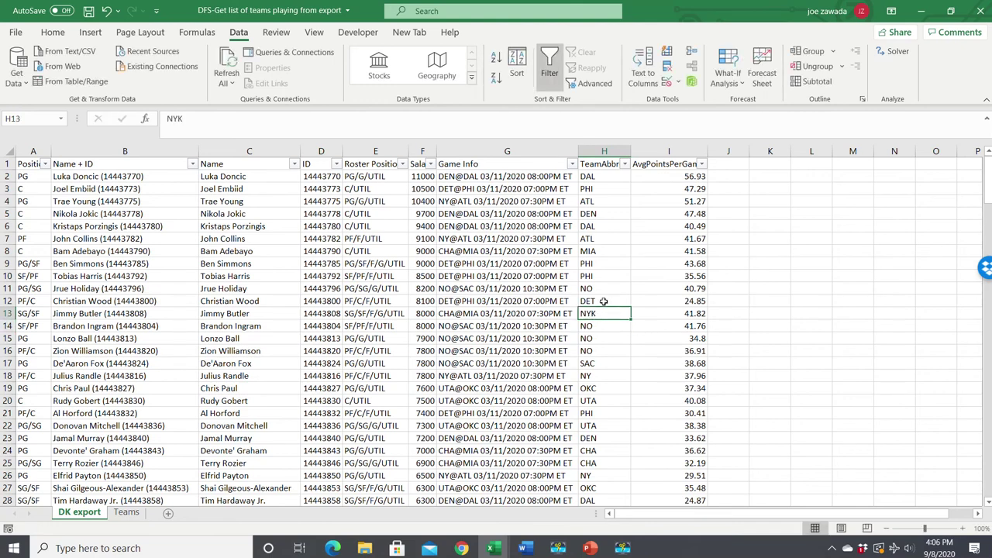
# - Switch to the Teams sheet and review how the column F team list responds to the changed abbreviation
pyautogui.click(127, 513)
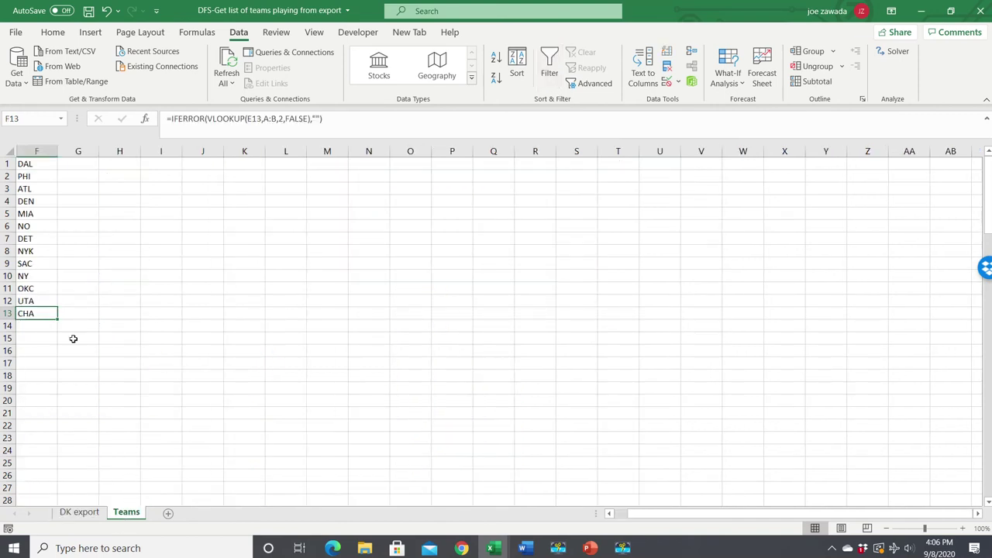
pyautogui.click(30, 254)
pyautogui.click(37, 275)
pyautogui.click(36, 301)
pyautogui.click(36, 253)
pyautogui.click(39, 200)
pyautogui.click(27, 165)
pyautogui.click(28, 231)
pyautogui.click(31, 279)
pyautogui.click(32, 290)
pyautogui.click(39, 227)
pyautogui.click(37, 151)
pyautogui.click(35, 174)
pyautogui.click(39, 225)
pyautogui.click(38, 168)
pyautogui.moveTo(39, 190); pyautogui.dragTo(51, 171)
pyautogui.click(76, 178)
pyautogui.hotkey('ctrl', 'v')
pyautogui.click(85, 189)
pyautogui.click(86, 200)
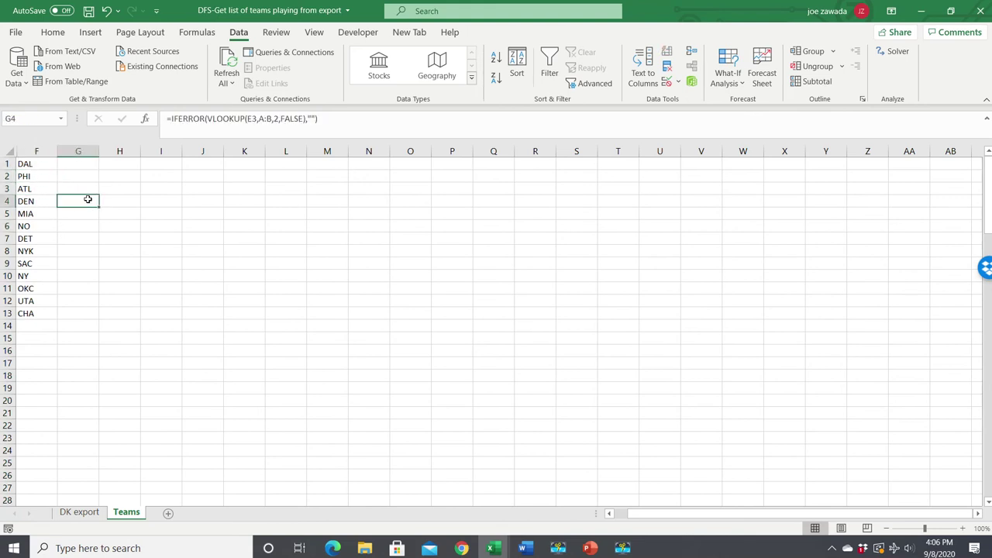
# - Compare the DK export data with the team list on the Teams sheet, returning to the DK export sheet
pyautogui.click(81, 512)
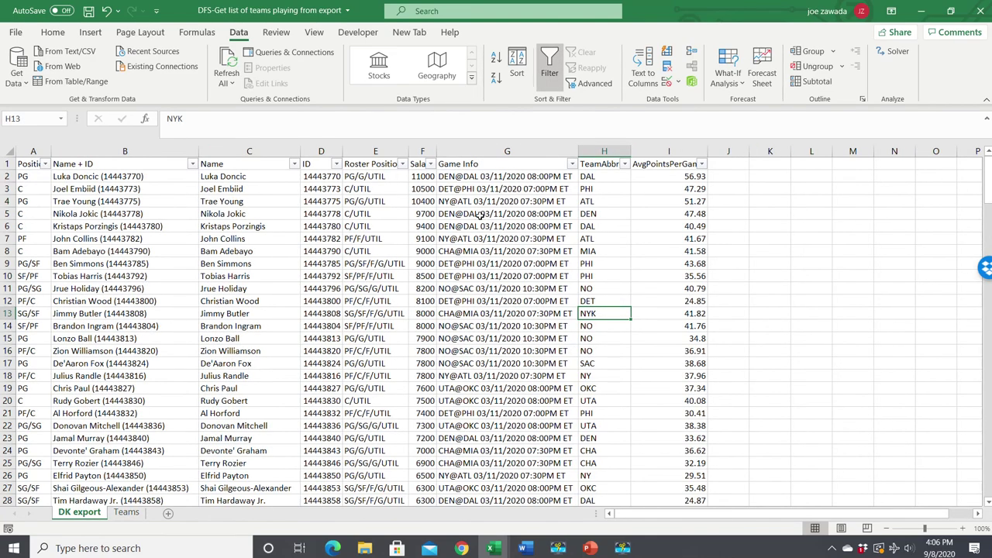
pyautogui.click(126, 512)
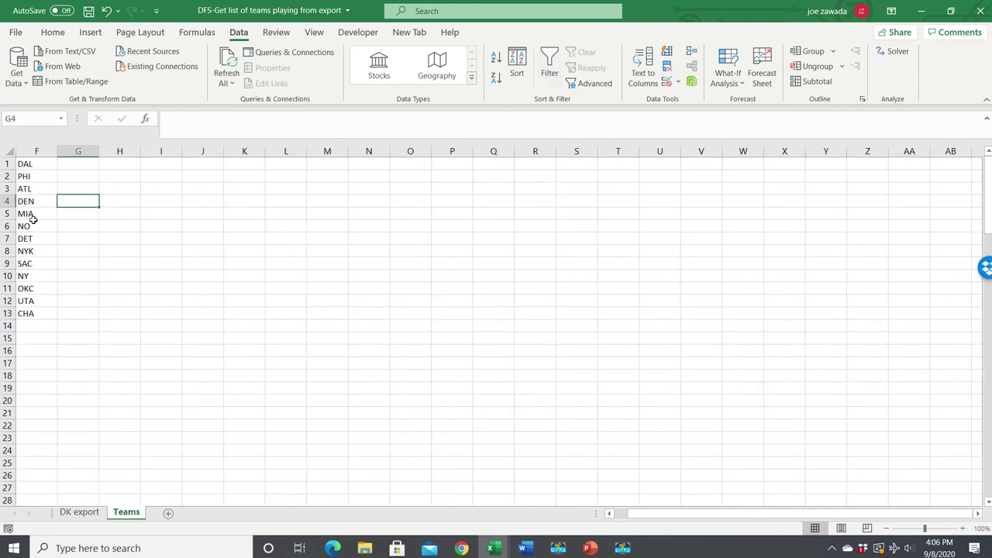
pyautogui.click(82, 514)
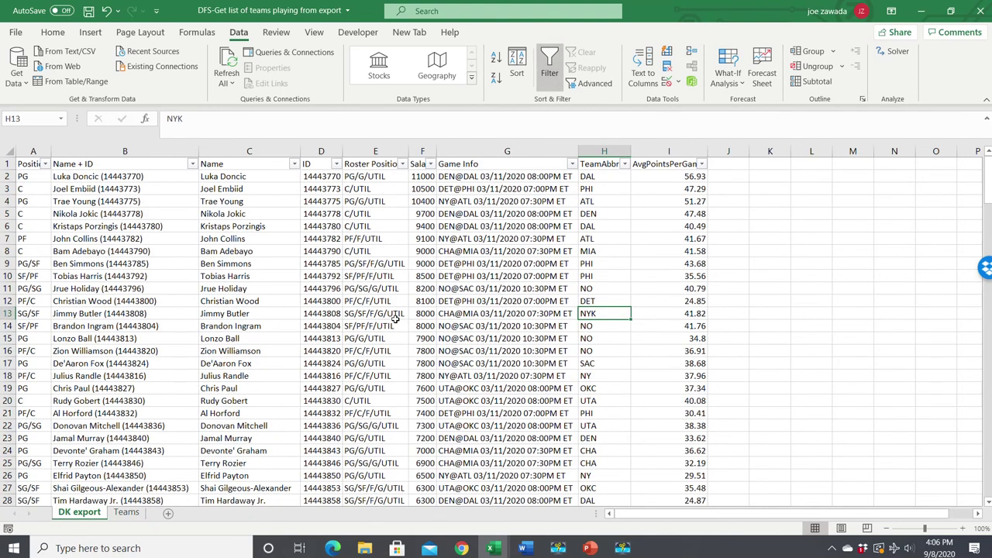
pyautogui.click(396, 319)
pyautogui.click(427, 326)
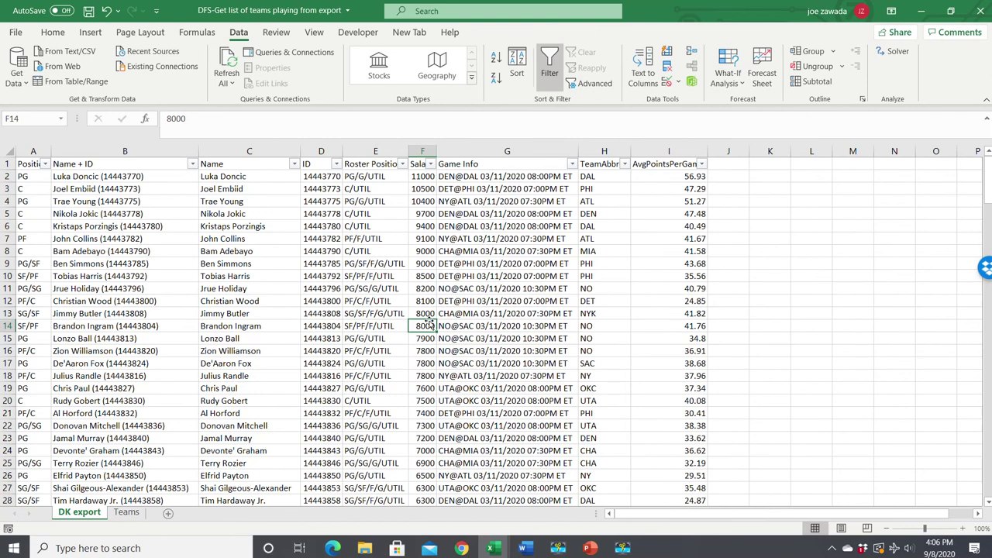